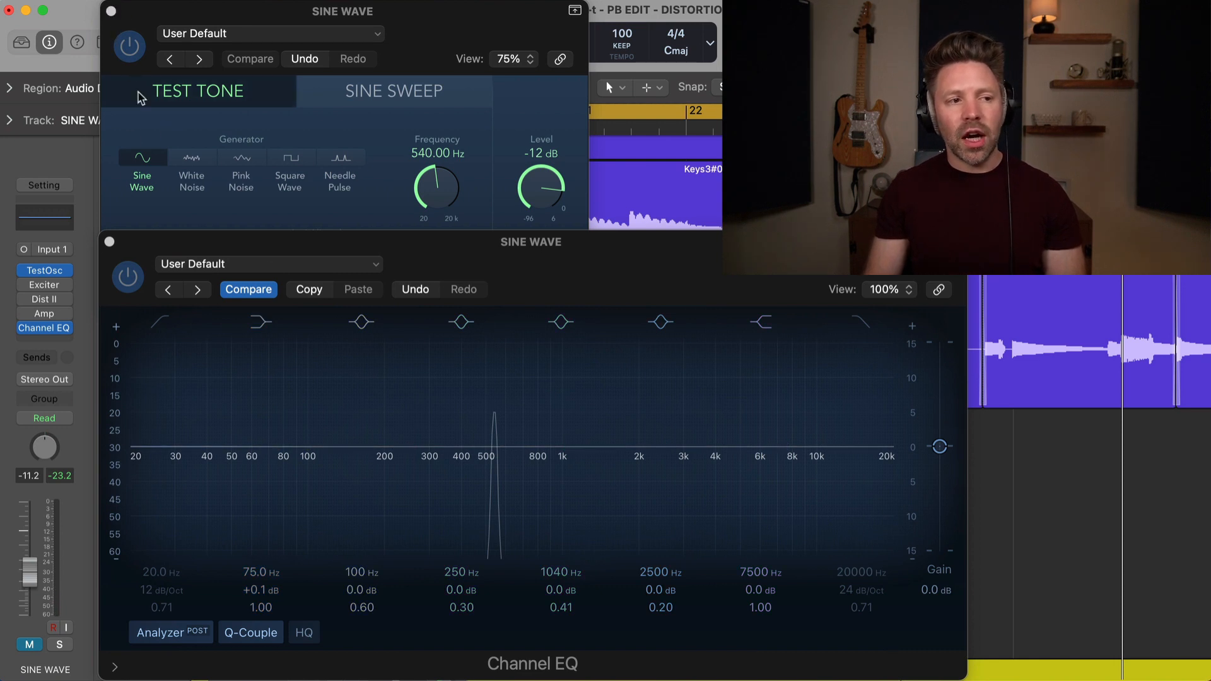
Close the test oscillator window, then open Distortion II on the SINE WAVE track and turn it on.
{"action": "left_click", "coordinate": [111, 11]}
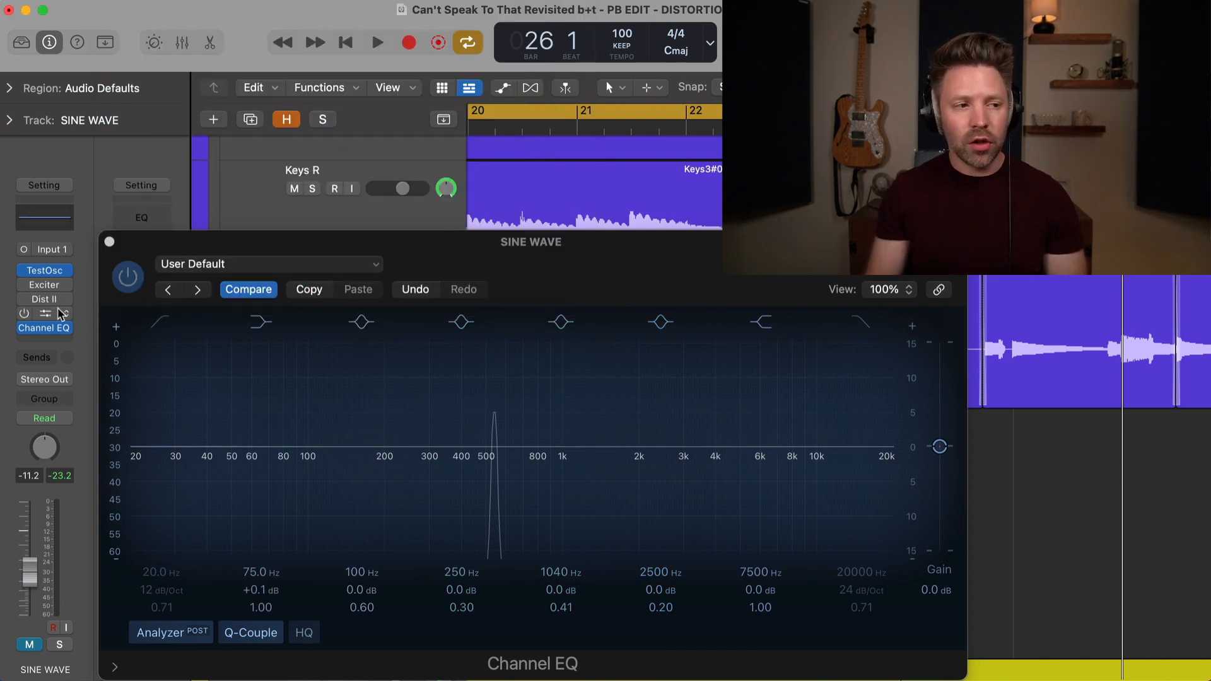
{"action": "left_click", "coordinate": [491, 497]}
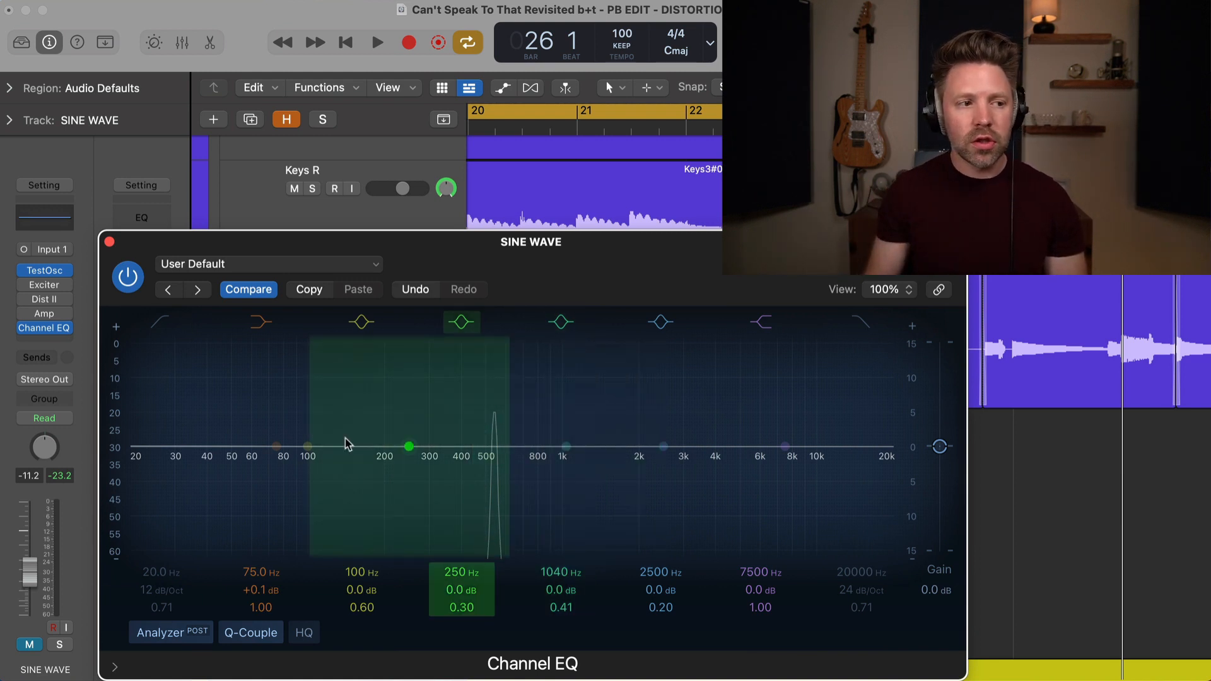
{"action": "left_click", "coordinate": [43, 305]}
{"action": "left_click", "coordinate": [43, 299]}
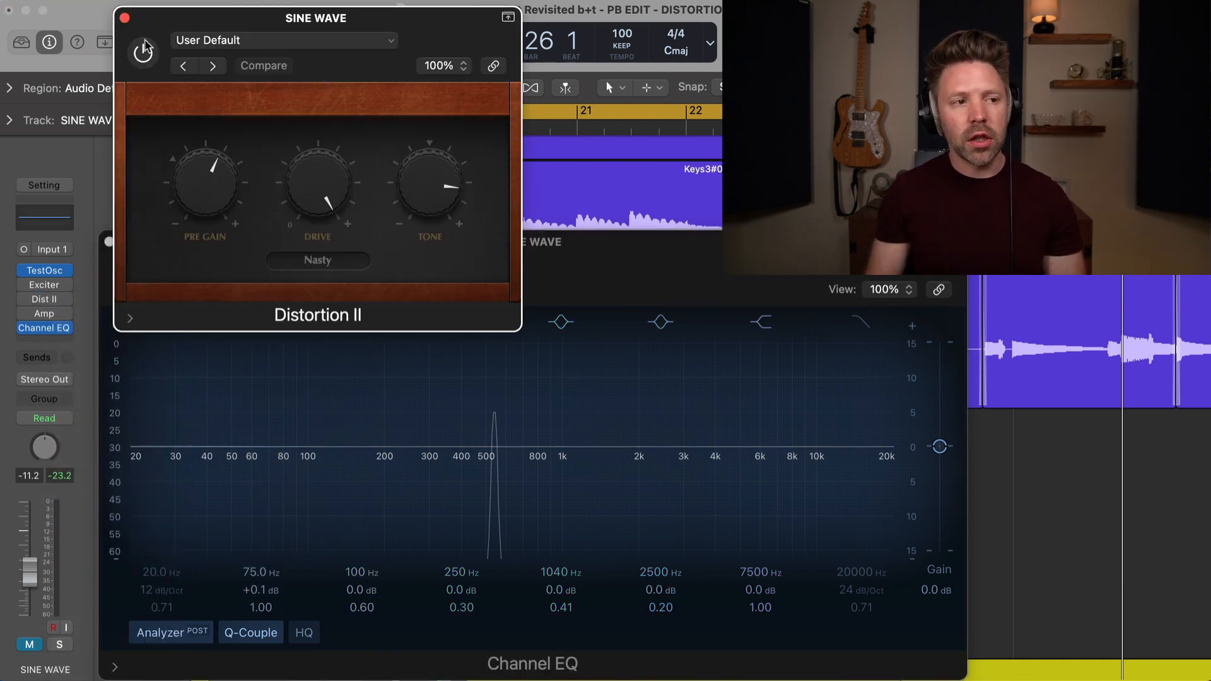
{"action": "left_click", "coordinate": [144, 53]}
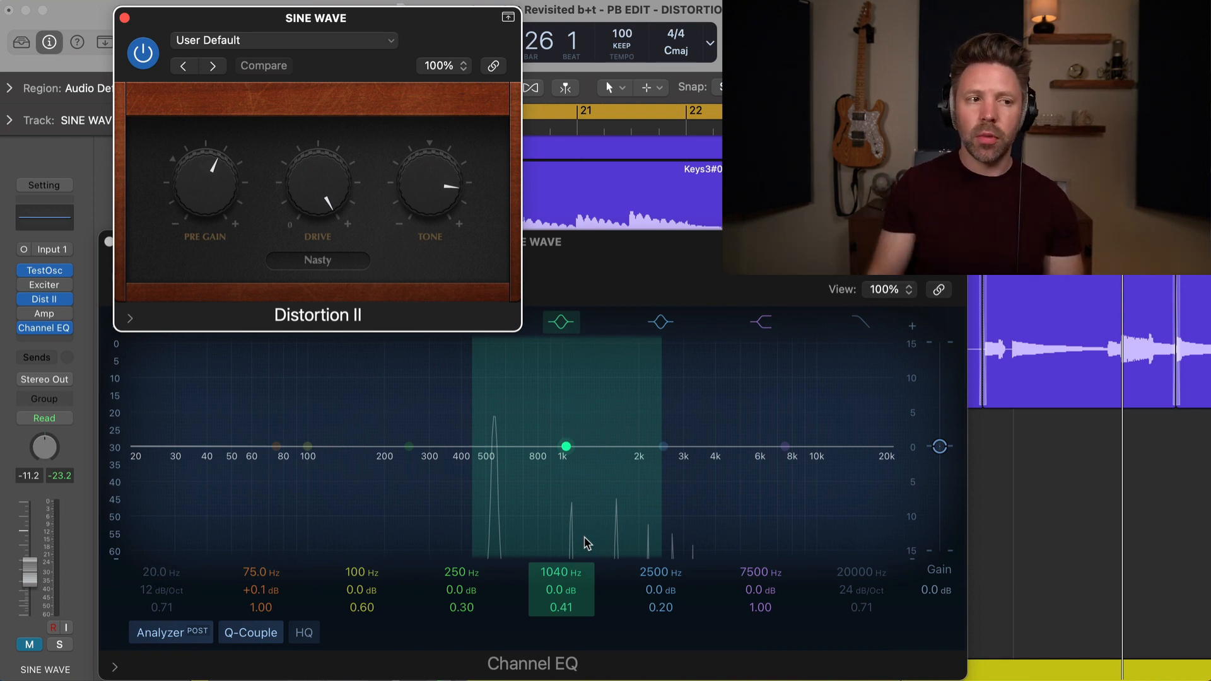
Solo the sine wave track to compare its sound with Distortion II bypassed and enabled, and return it to muted.
{"action": "left_click", "coordinate": [59, 645]}
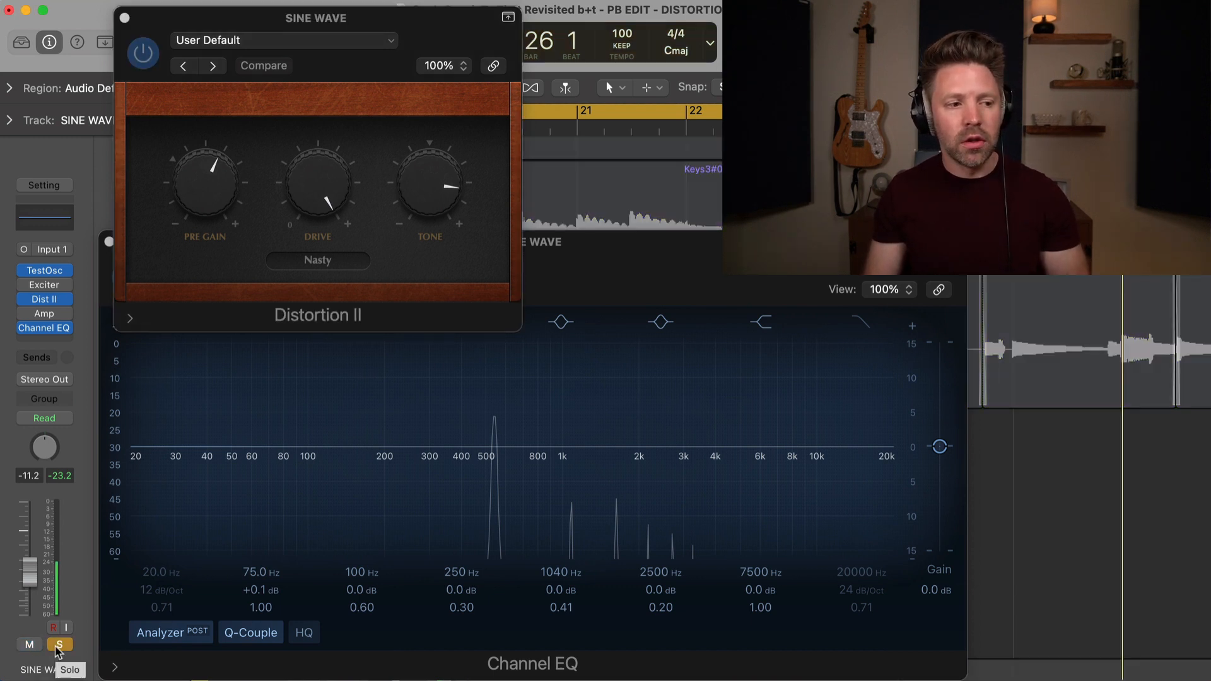
{"action": "left_click", "coordinate": [142, 56]}
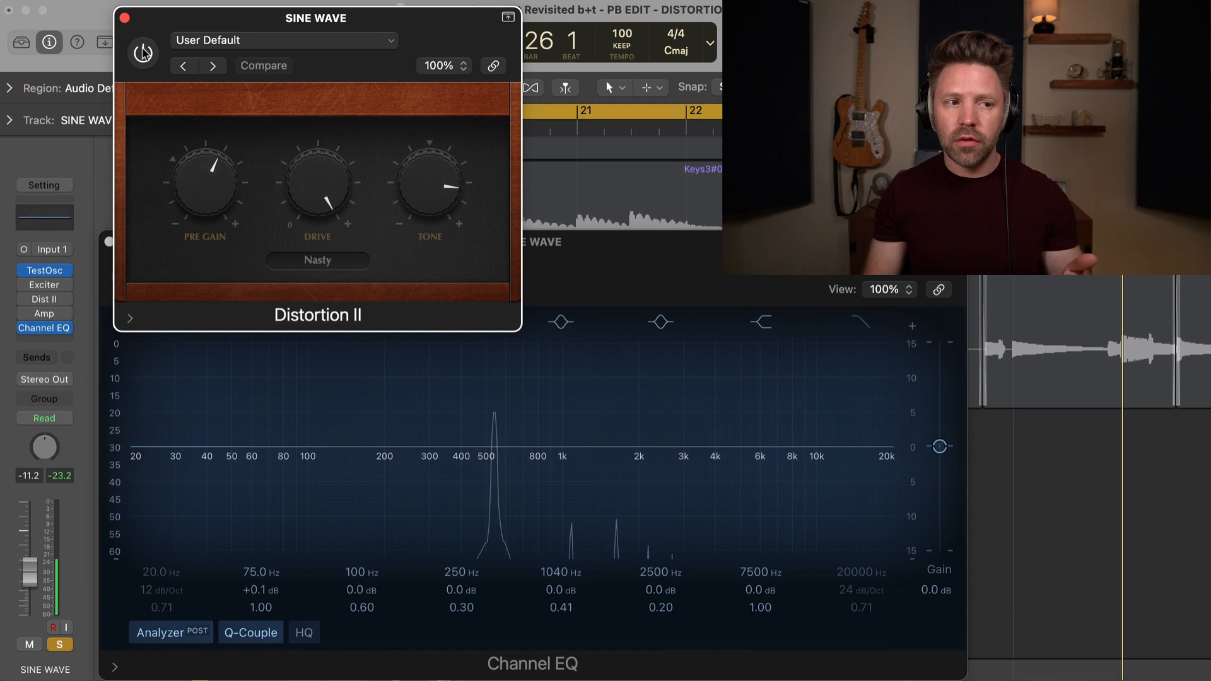
{"action": "left_click", "coordinate": [143, 53]}
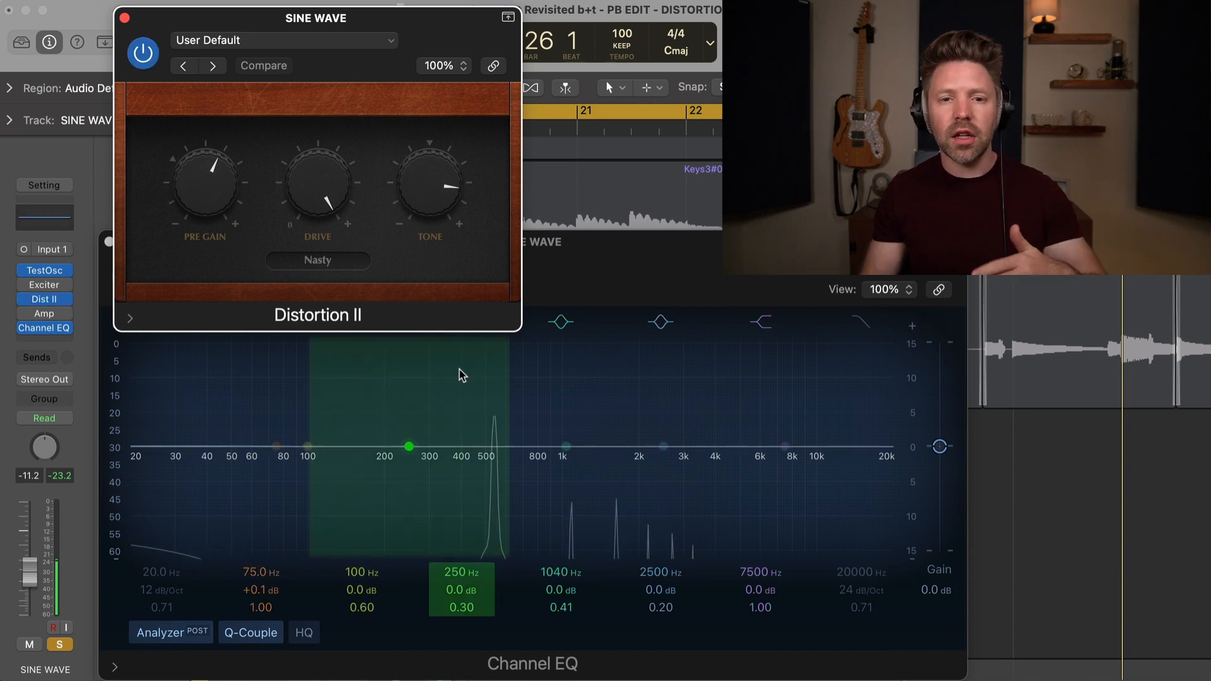
{"action": "left_click", "coordinate": [59, 644]}
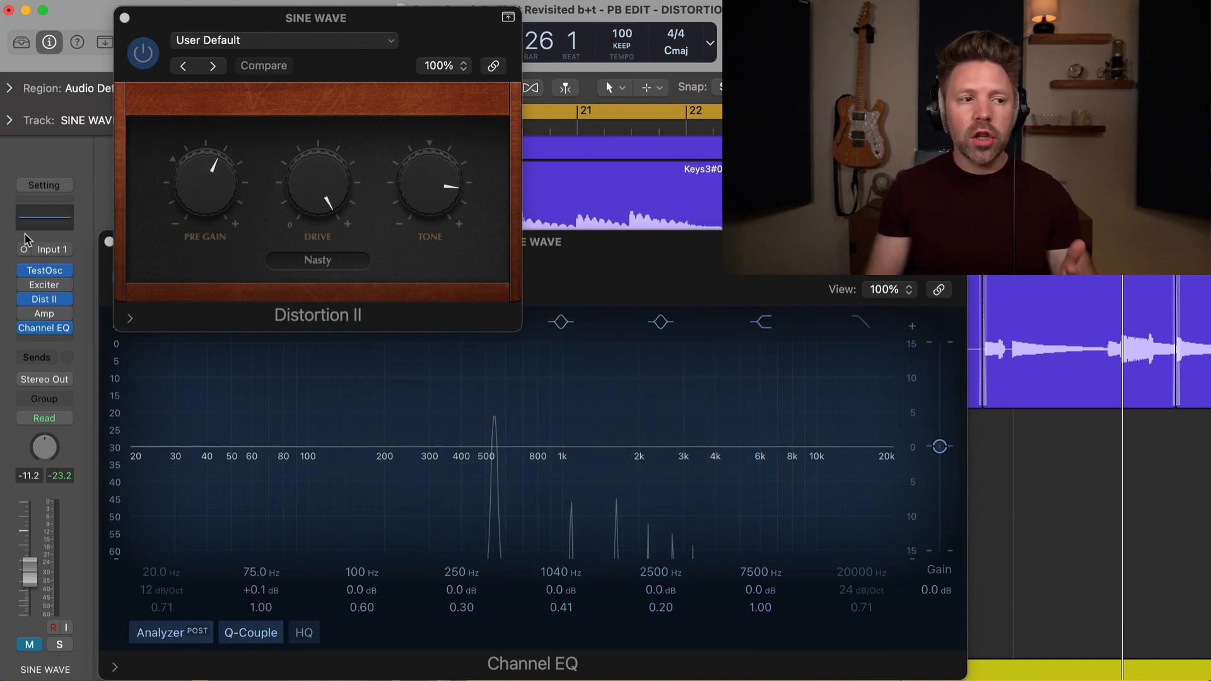
Bypass Distortion II, enable Amp Designer on the sine wave track and turn up its Gain, checking the harmonics in Channel EQ.
{"action": "left_click", "coordinate": [24, 299]}
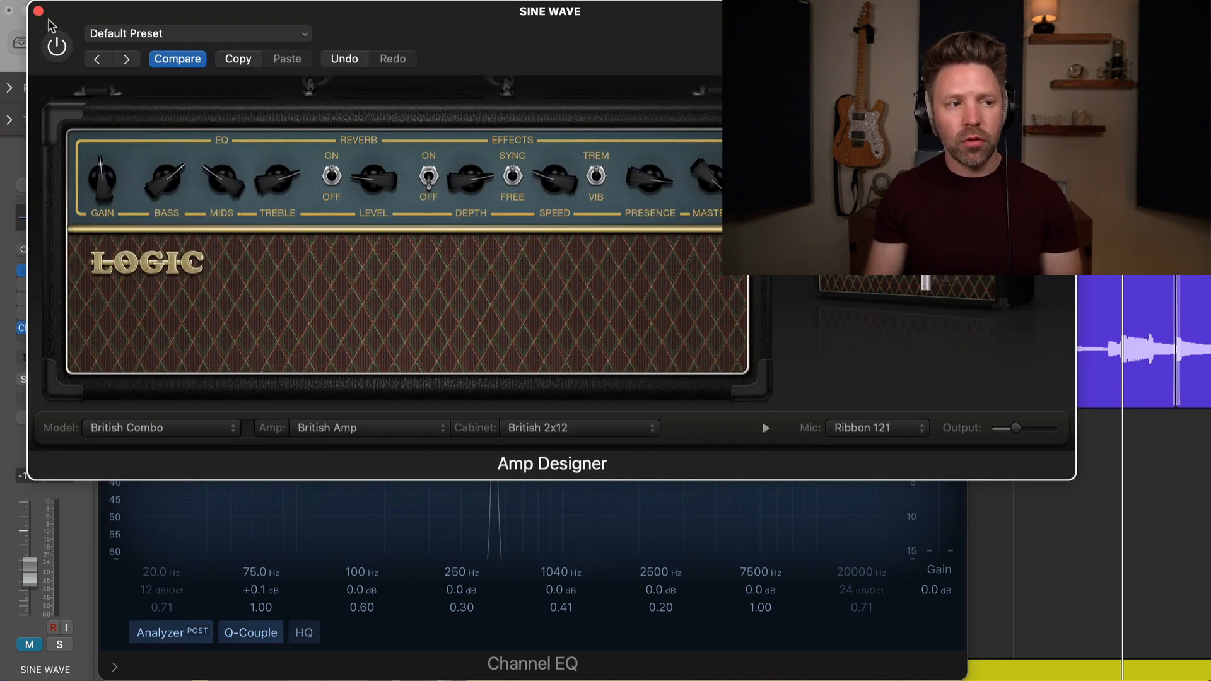
{"action": "left_click", "coordinate": [58, 47]}
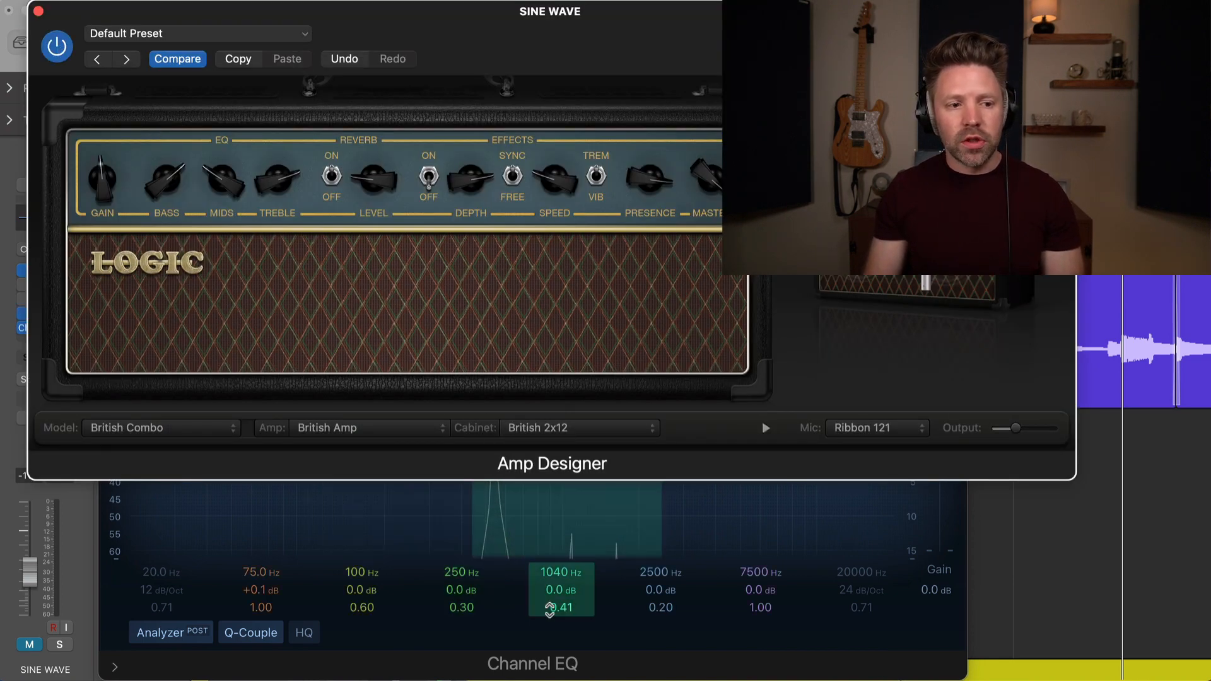
{"action": "left_click", "coordinate": [558, 561]}
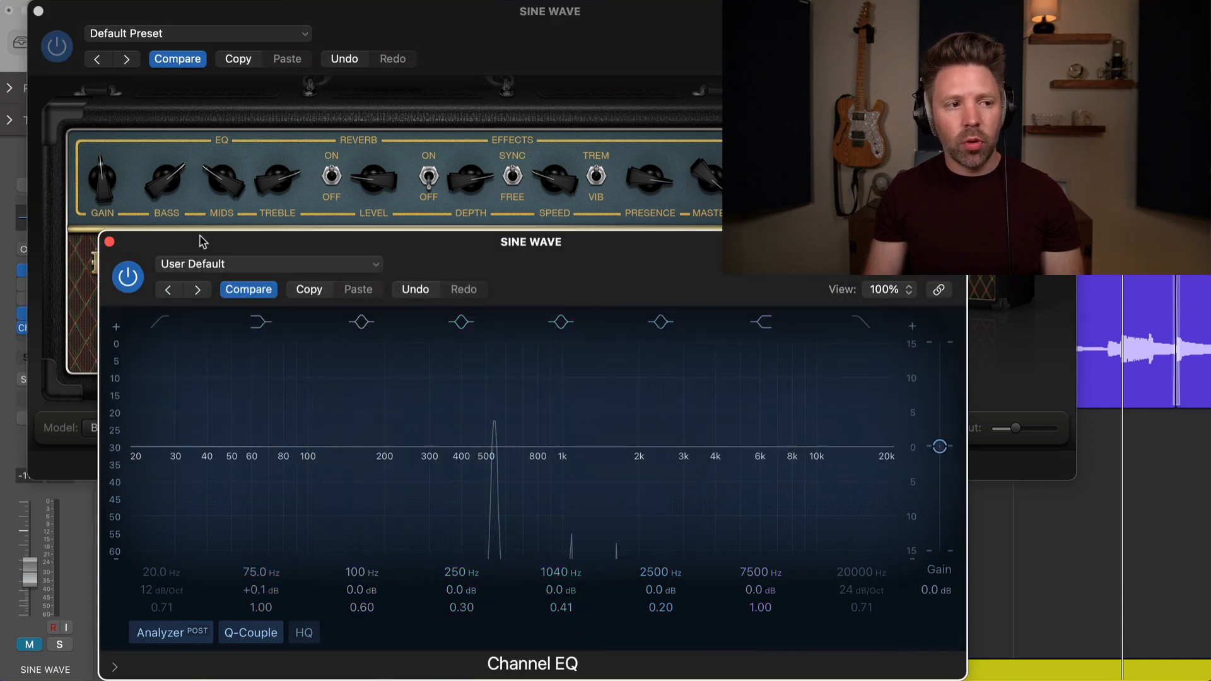
{"action": "left_click", "coordinate": [97, 179]}
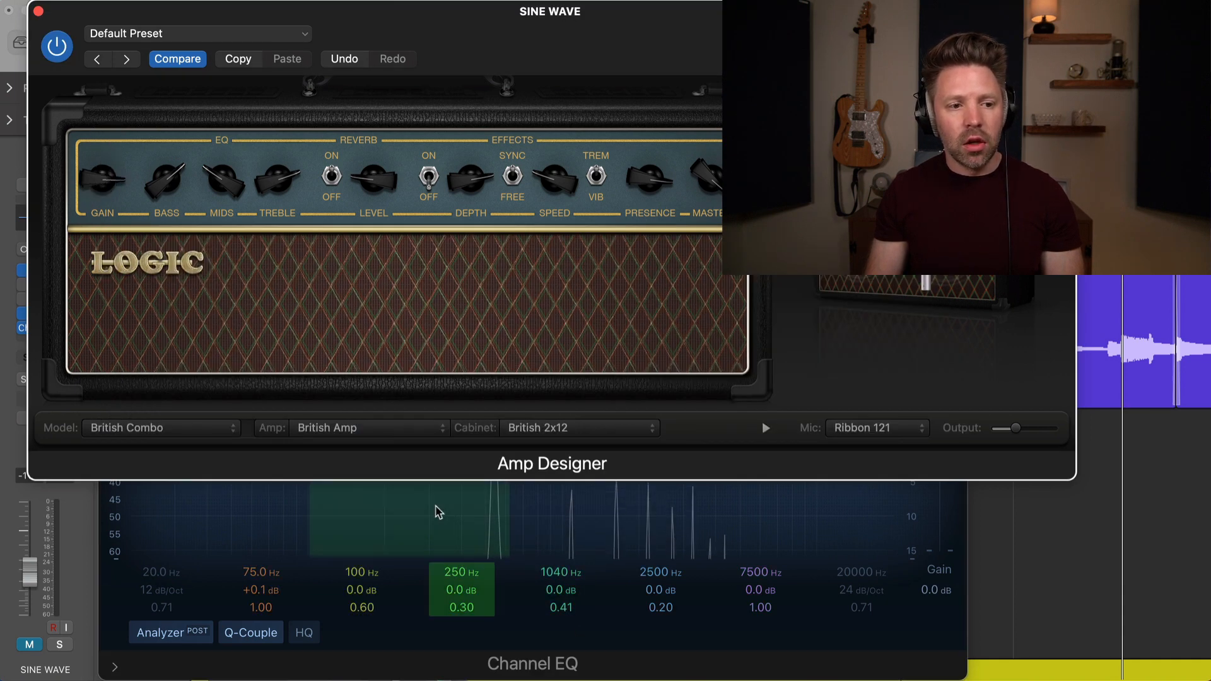
{"action": "left_click", "coordinate": [504, 642]}
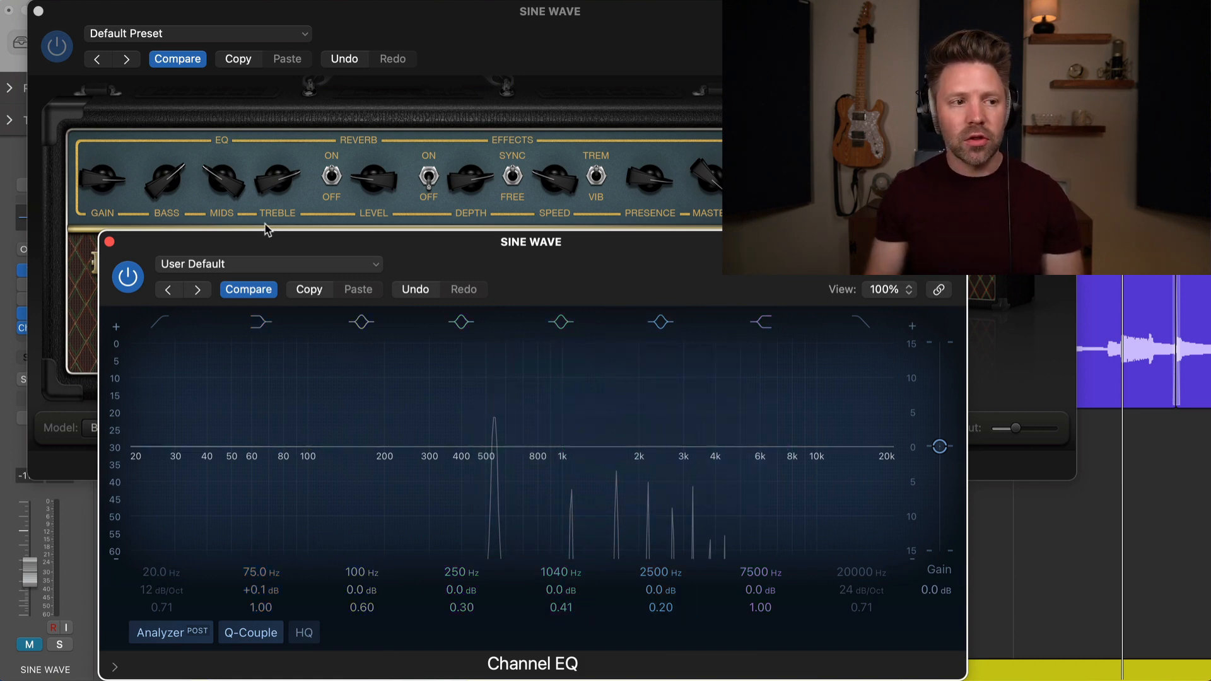
Switch the Amp Designer model to Modern American Stack and bring the Channel EQ analyzer to the front.
{"action": "left_click", "coordinate": [230, 140]}
{"action": "left_click", "coordinate": [233, 117]}
{"action": "left_click", "coordinate": [206, 423]}
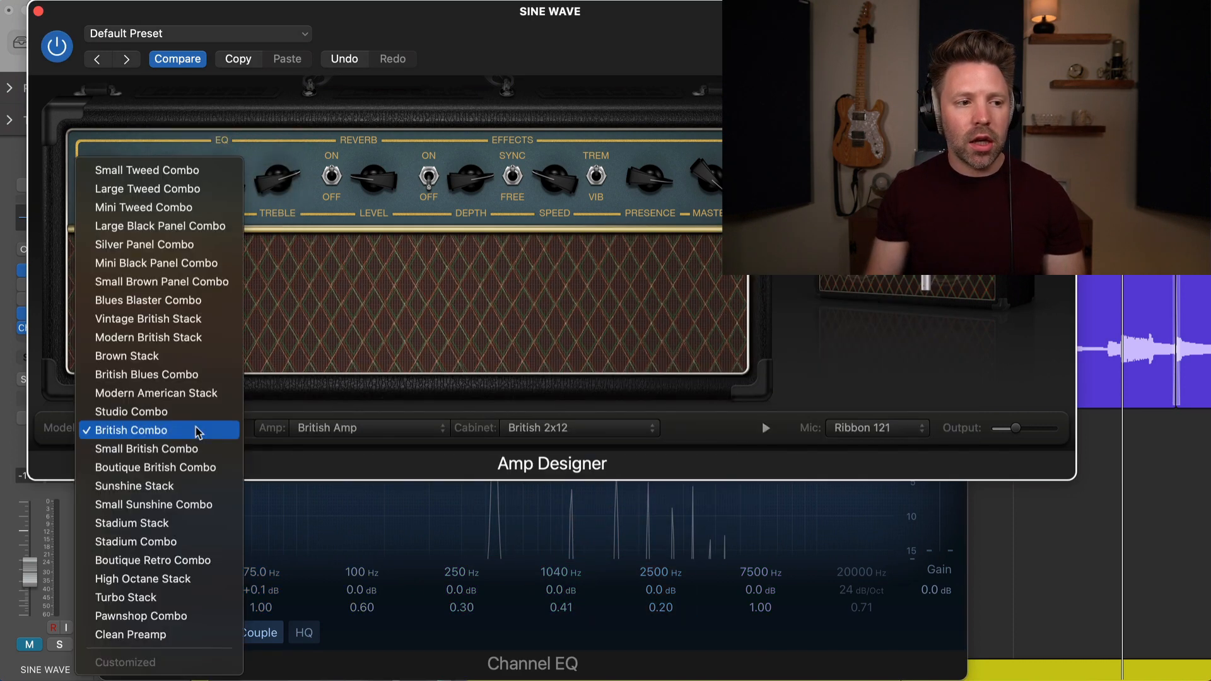
{"action": "left_click", "coordinate": [182, 399]}
{"action": "left_click", "coordinate": [529, 650]}
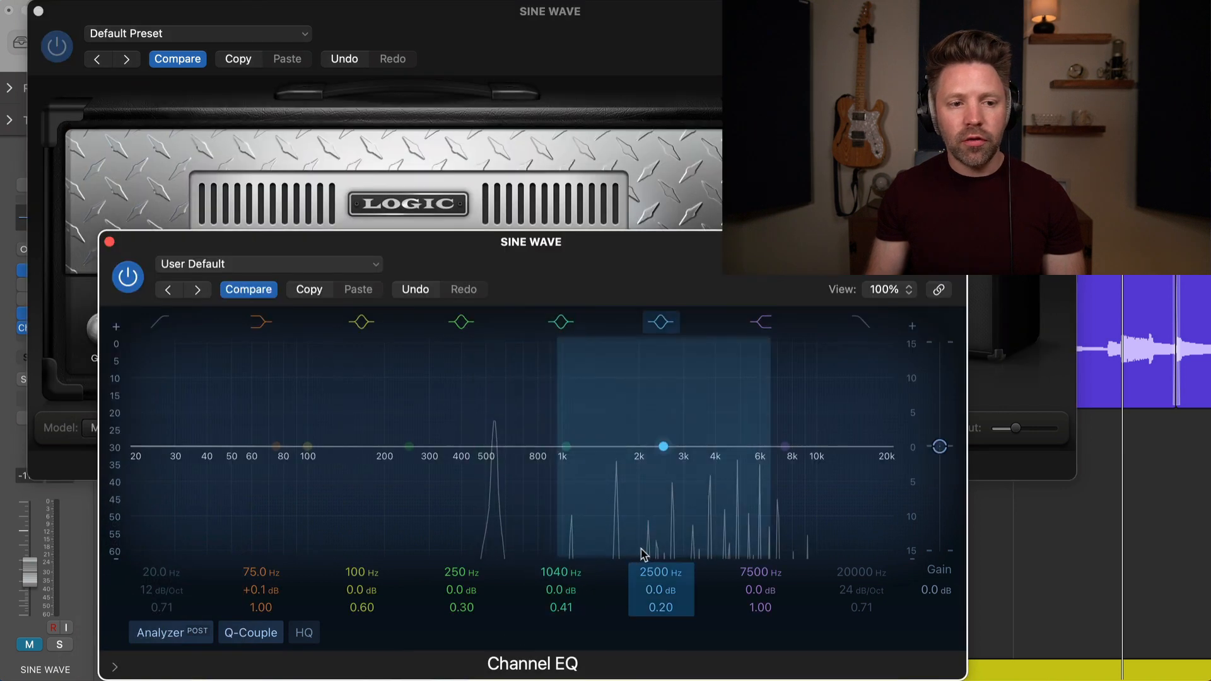
Change the Amp Designer cabinet to British Blues 2x12 and examine the harmonics in the Channel EQ analyzer.
{"action": "left_click", "coordinate": [741, 164]}
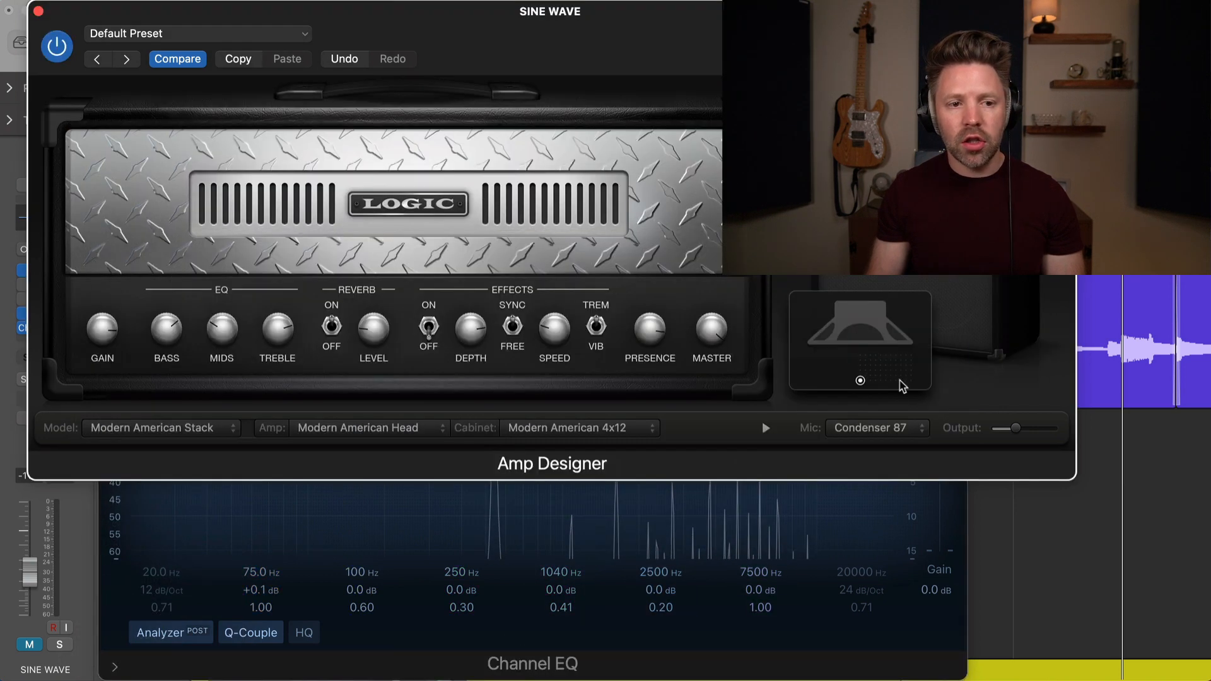
{"action": "left_click", "coordinate": [591, 427]}
{"action": "left_click", "coordinate": [568, 411]}
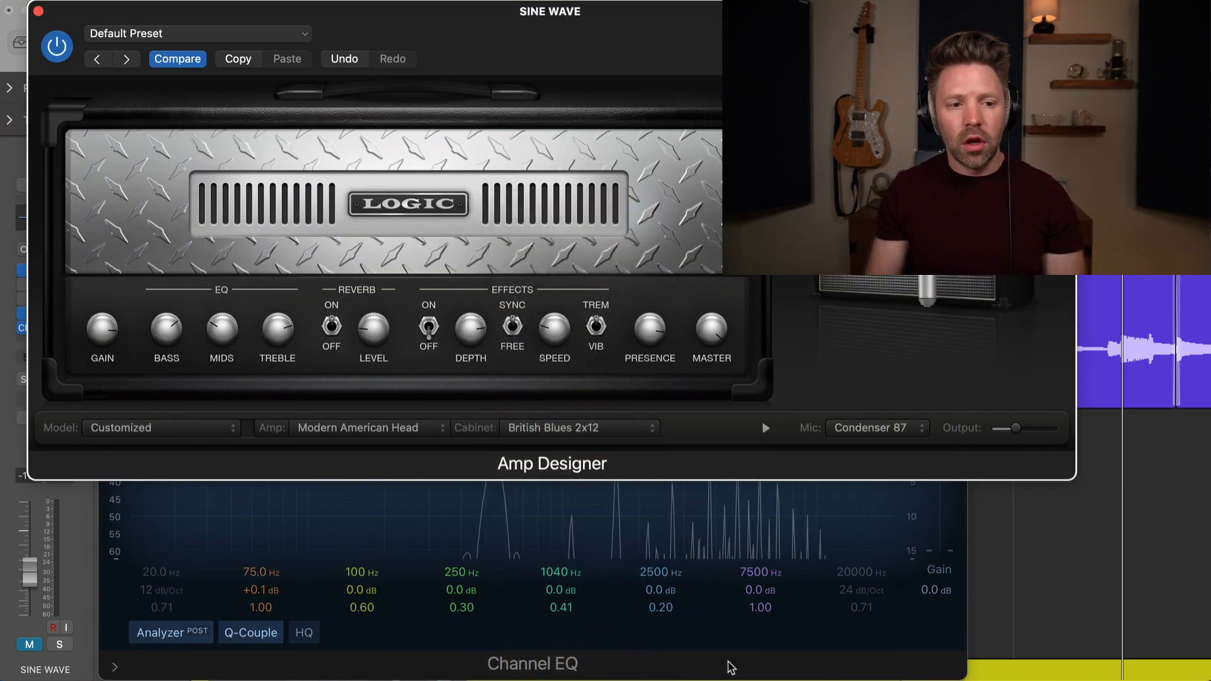
{"action": "left_click", "coordinate": [729, 646]}
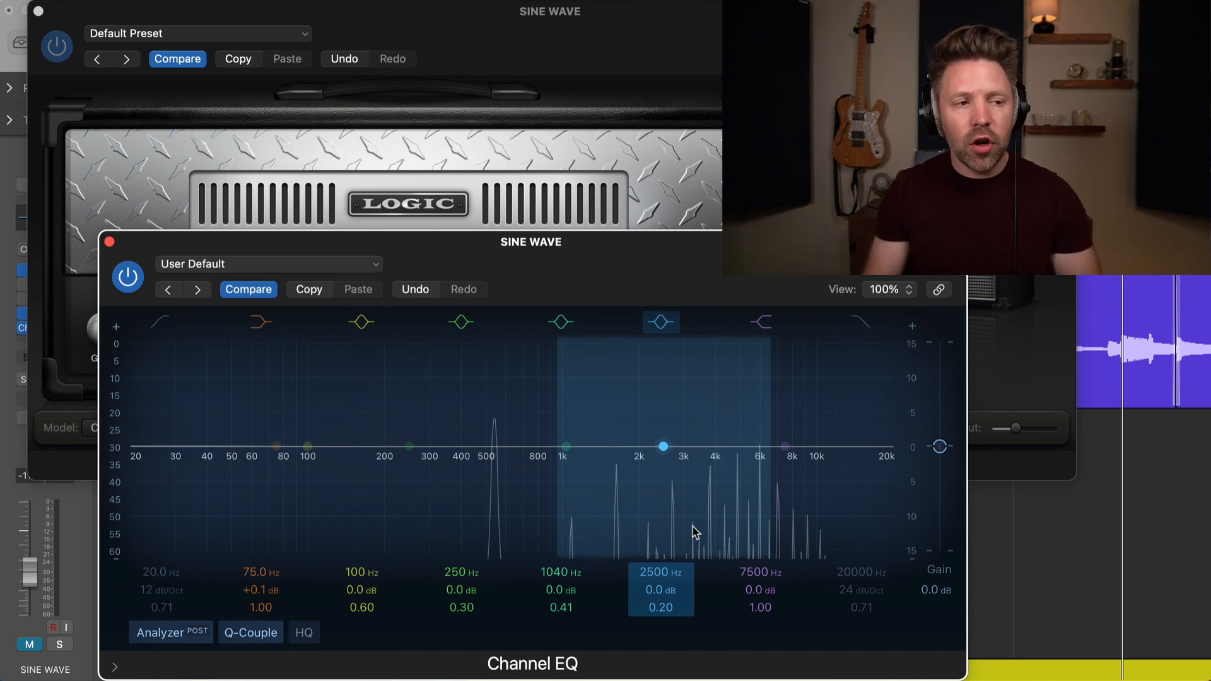
Bypass Amp Designer on the sine wave track, then close its window and the Distortion II window.
{"action": "left_click", "coordinate": [40, 18]}
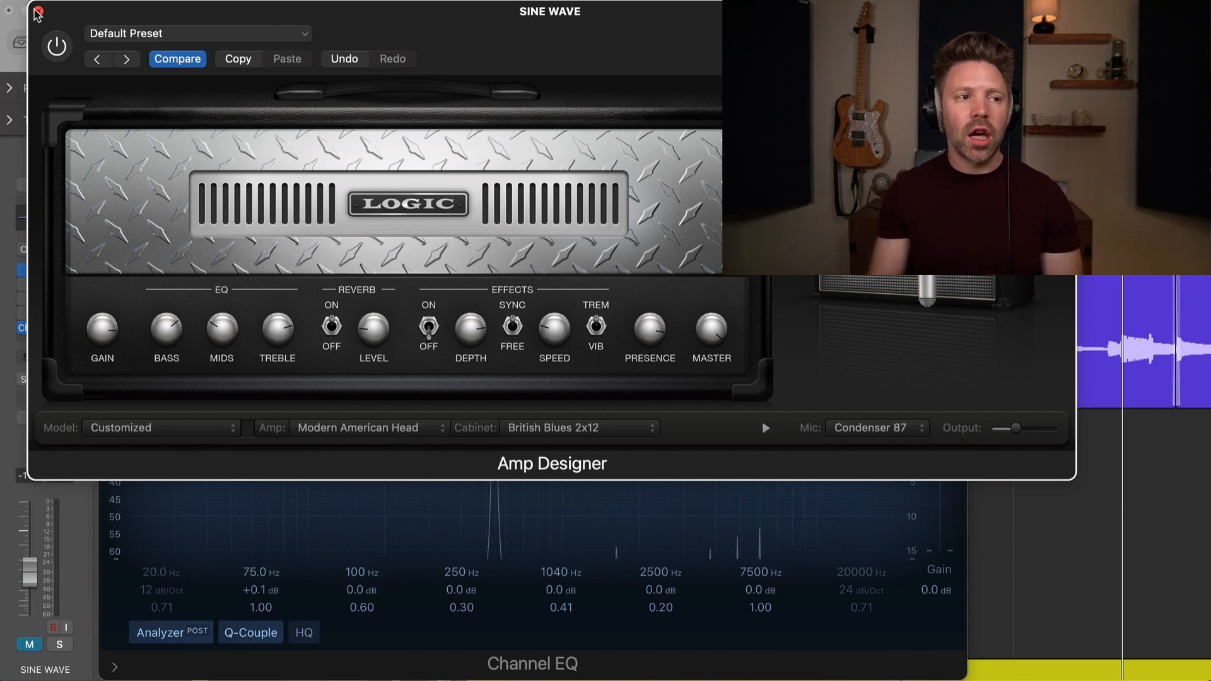
{"action": "left_click", "coordinate": [38, 11]}
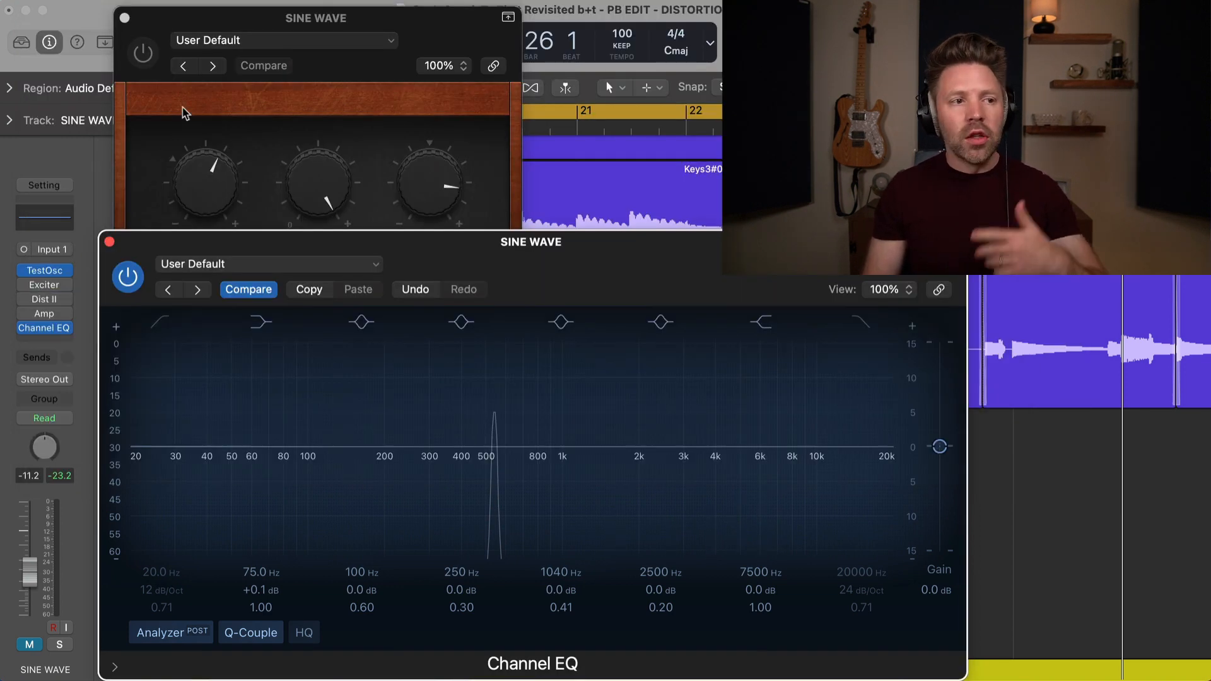
{"action": "left_click", "coordinate": [125, 18]}
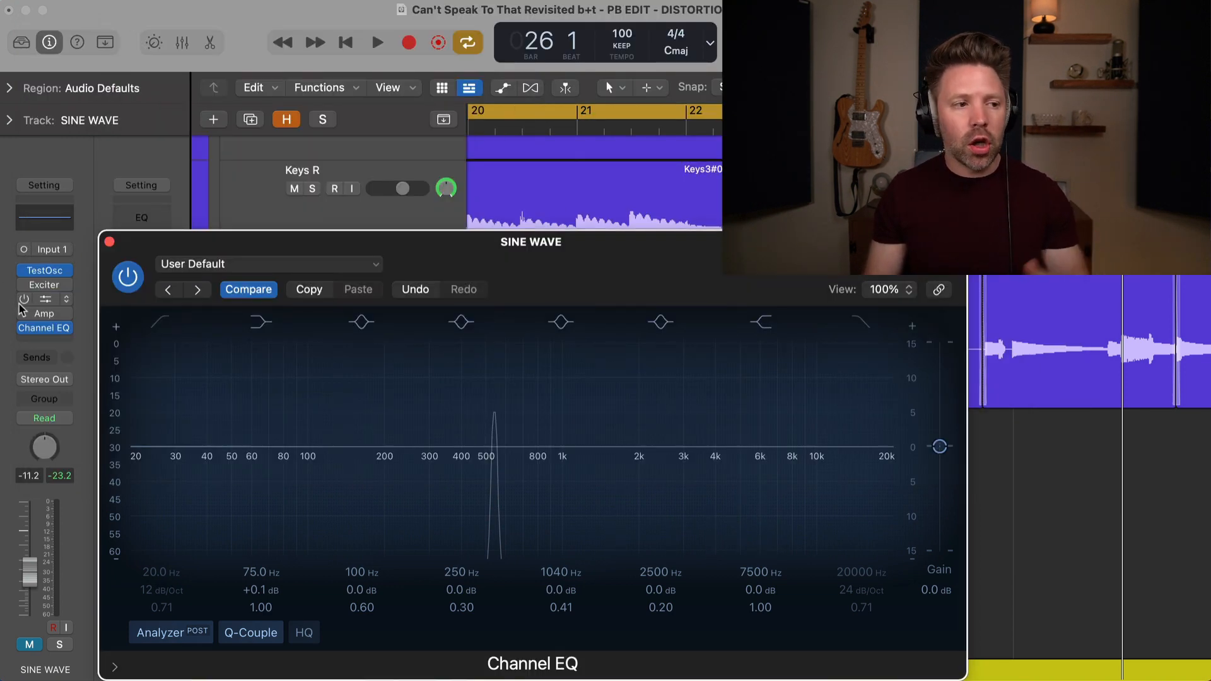
Open the Exciter on the sine wave track, turn it on to examine the added harmonic, and close its window.
{"action": "left_click", "coordinate": [44, 285]}
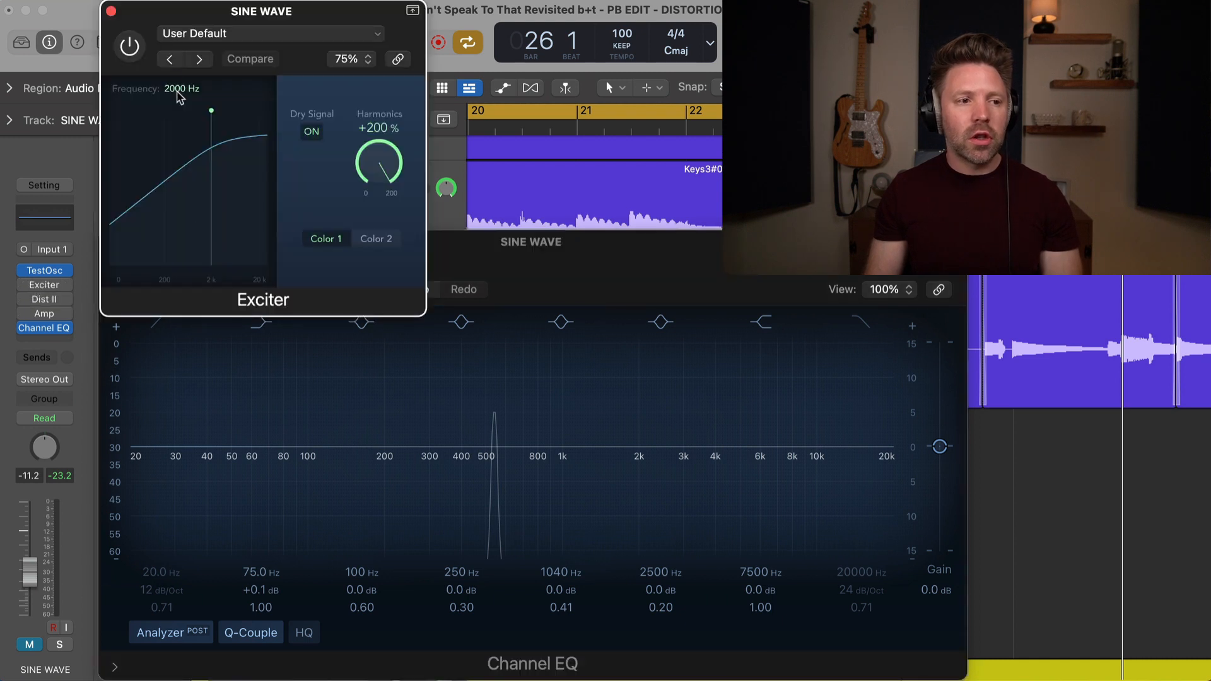
{"action": "left_click", "coordinate": [126, 45]}
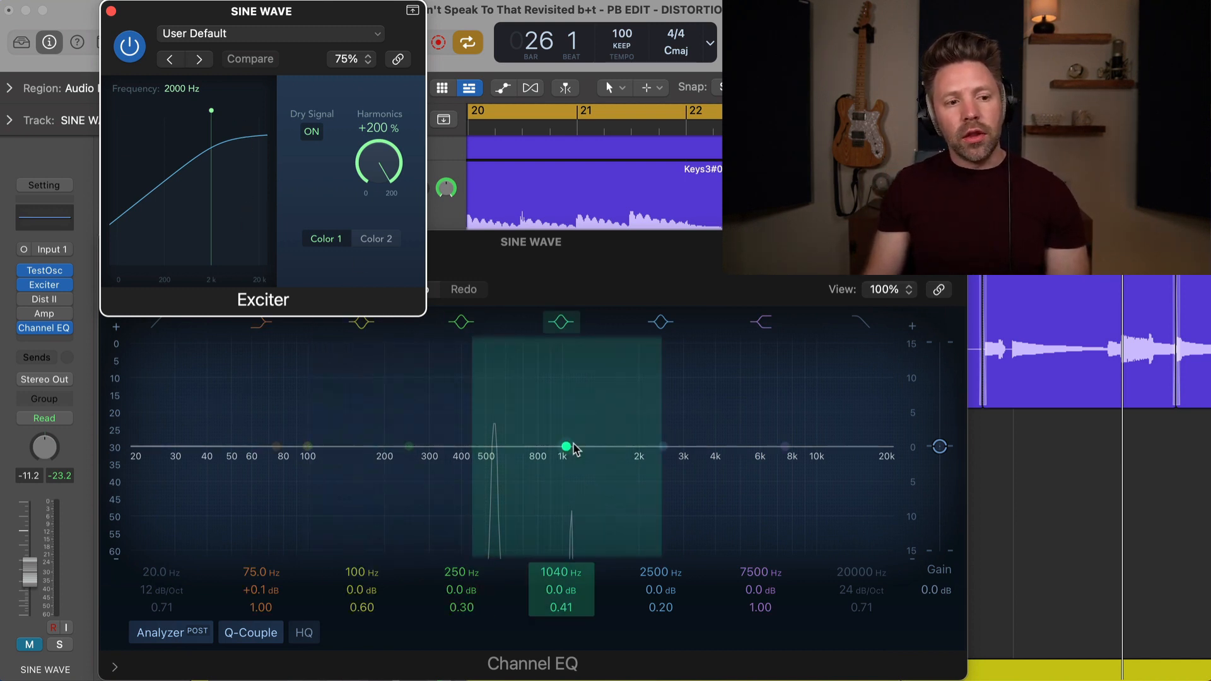
{"action": "left_click", "coordinate": [111, 12]}
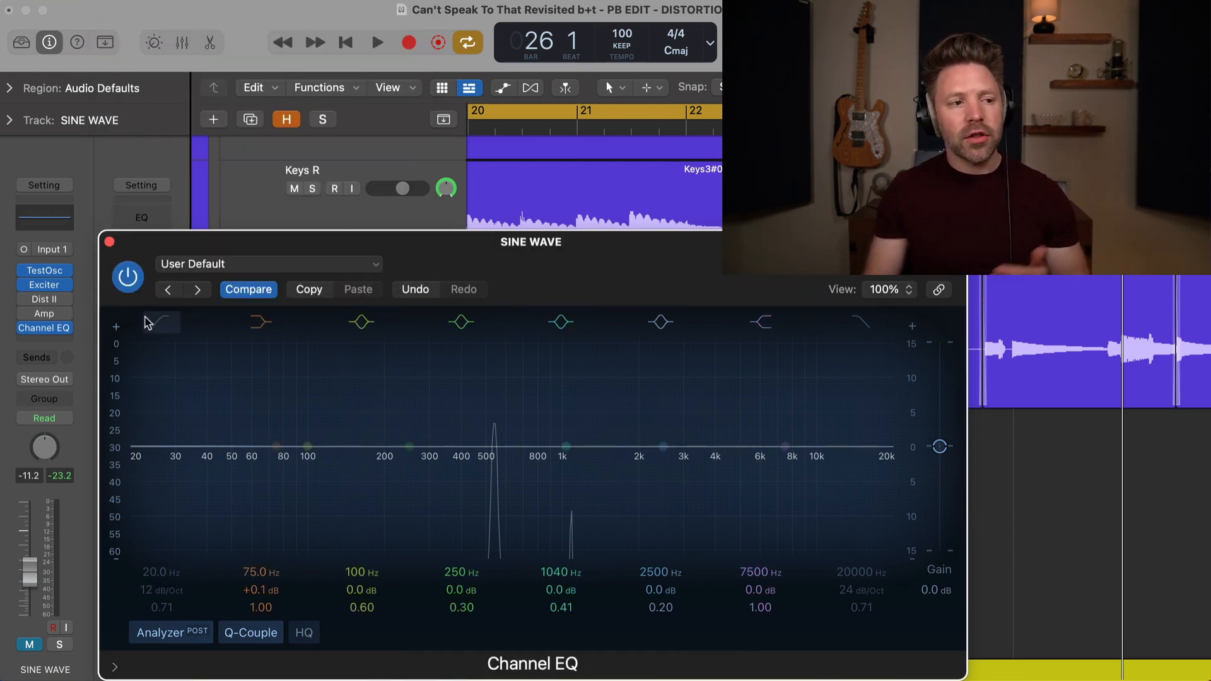
Close the sine wave track's Channel EQ and solo the Keys R track with its Exciter bypassed.
{"action": "left_click", "coordinate": [110, 241]}
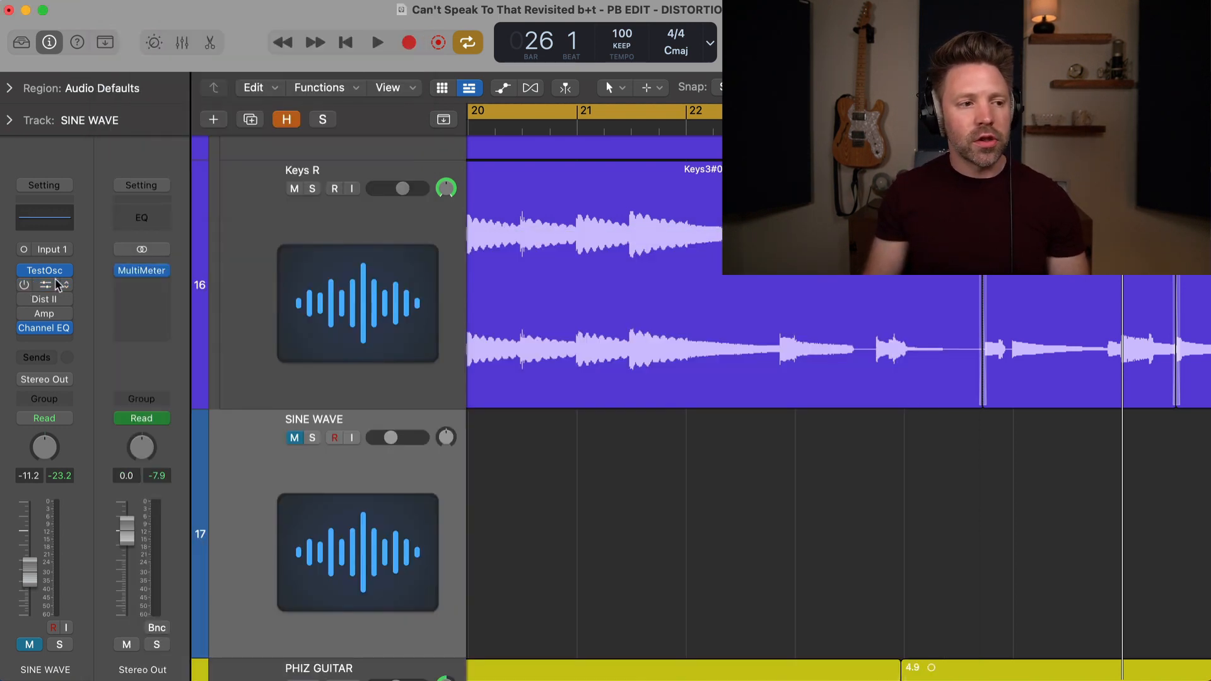
{"action": "left_click", "coordinate": [316, 221]}
{"action": "scroll", "coordinate": [619, 408], "scroll_direction": "up", "scroll_amount": 1}
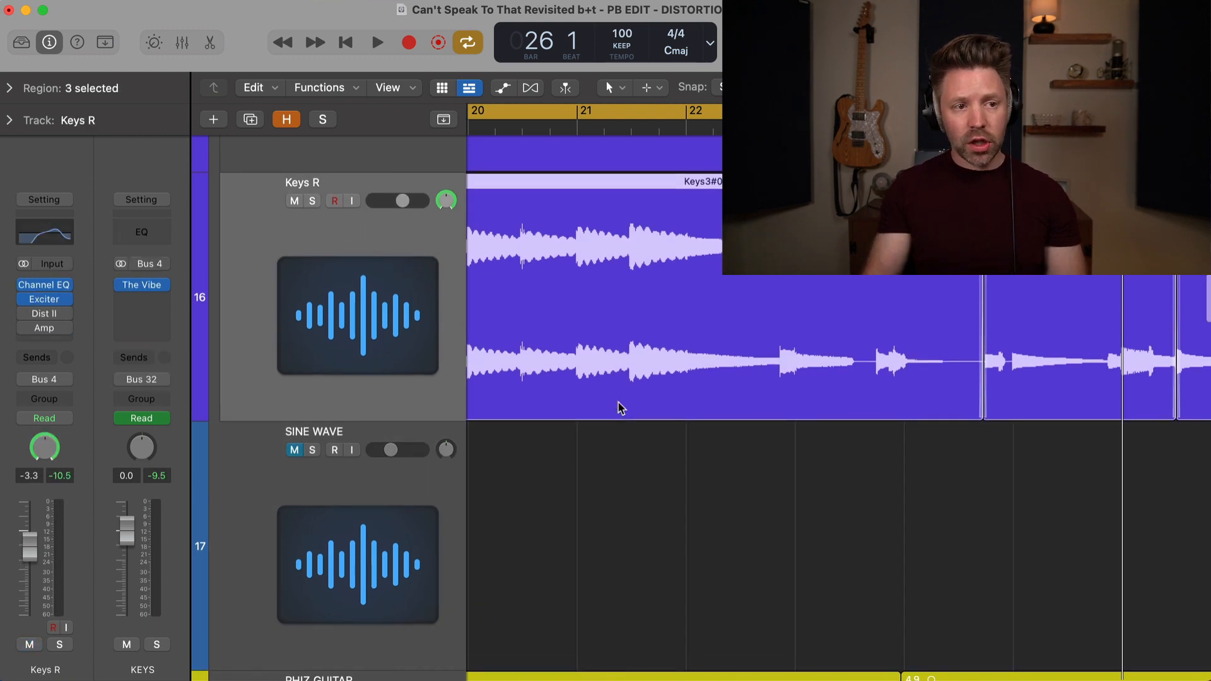
{"action": "key", "text": "s"}
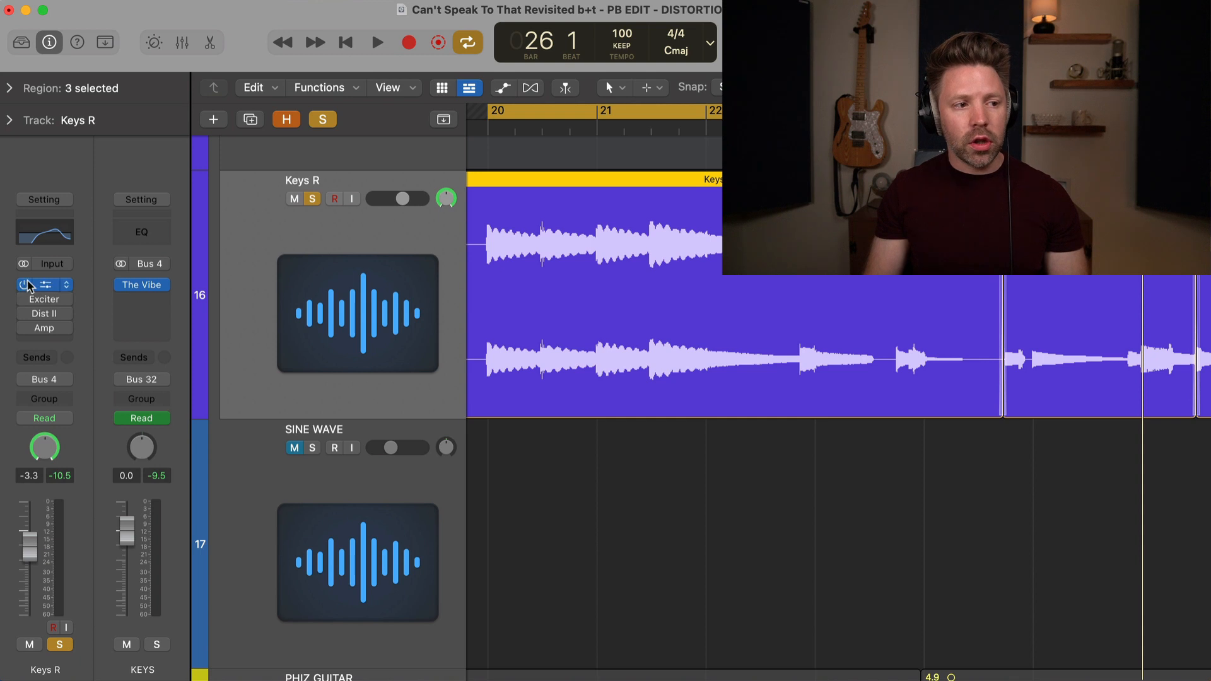
Play the soloed Keys R track from bar 20 with its Channel EQ open to examine the frequency content.
{"action": "key", "text": "space"}
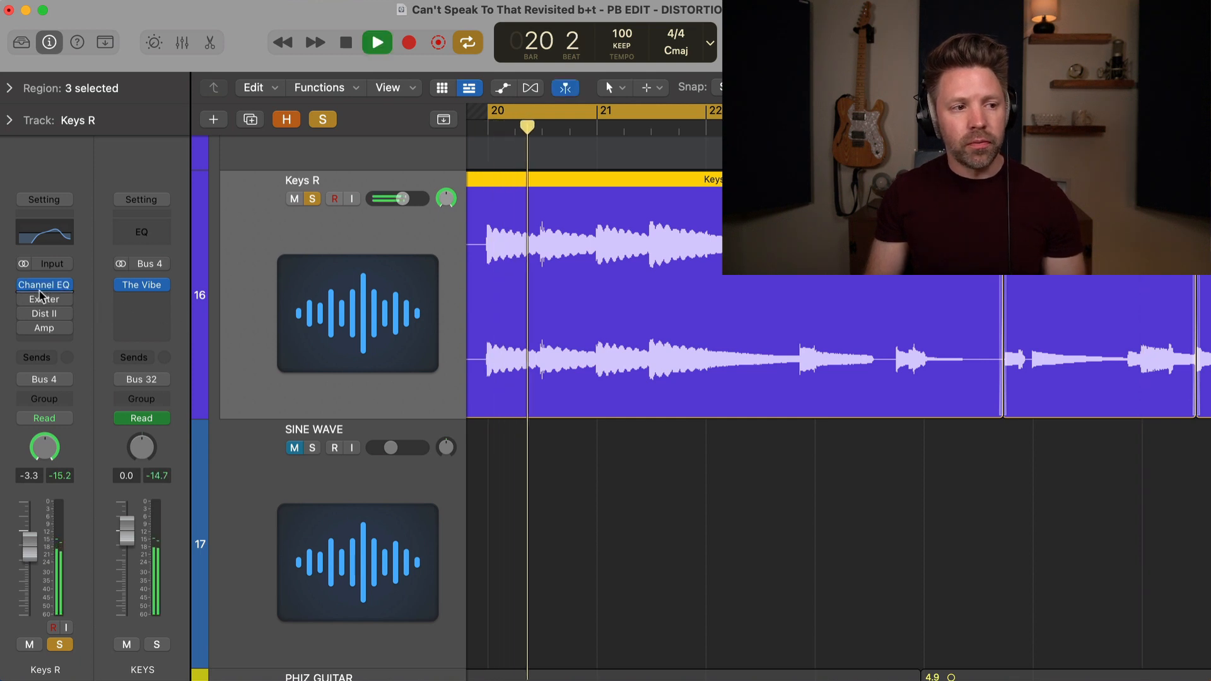
{"action": "left_click", "coordinate": [45, 287]}
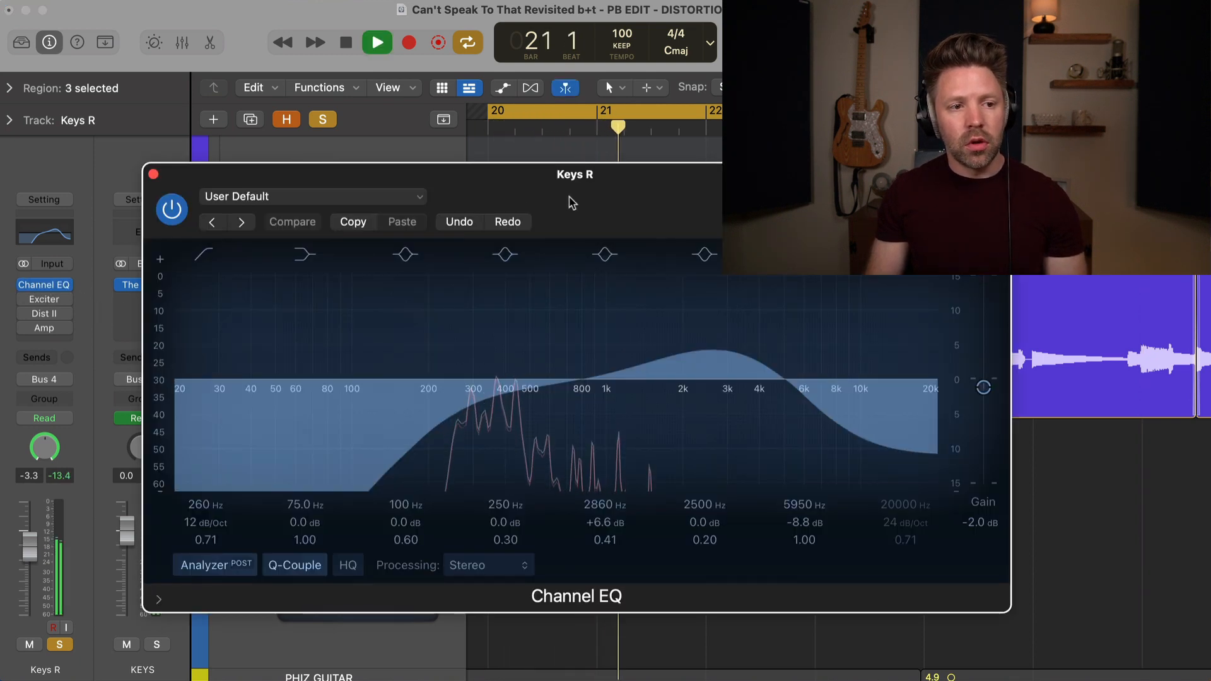
{"action": "left_click_drag", "start_coordinate": [559, 184], "coordinate": [543, 208]}
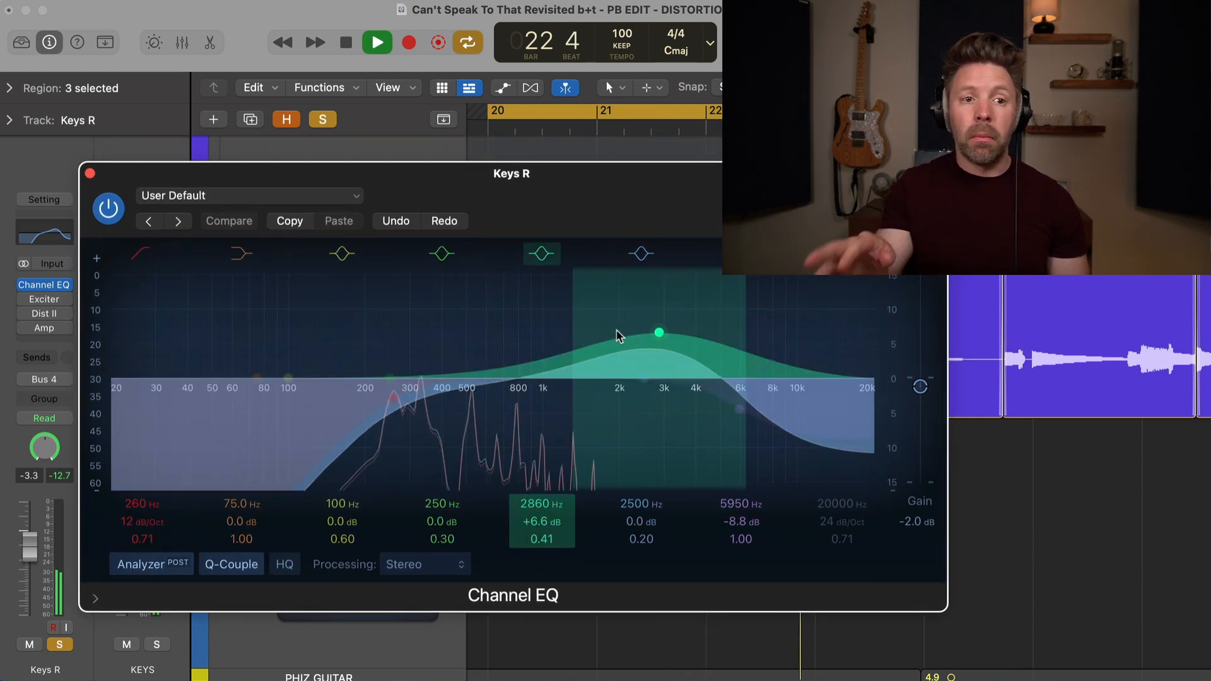
{"action": "key", "text": "space"}
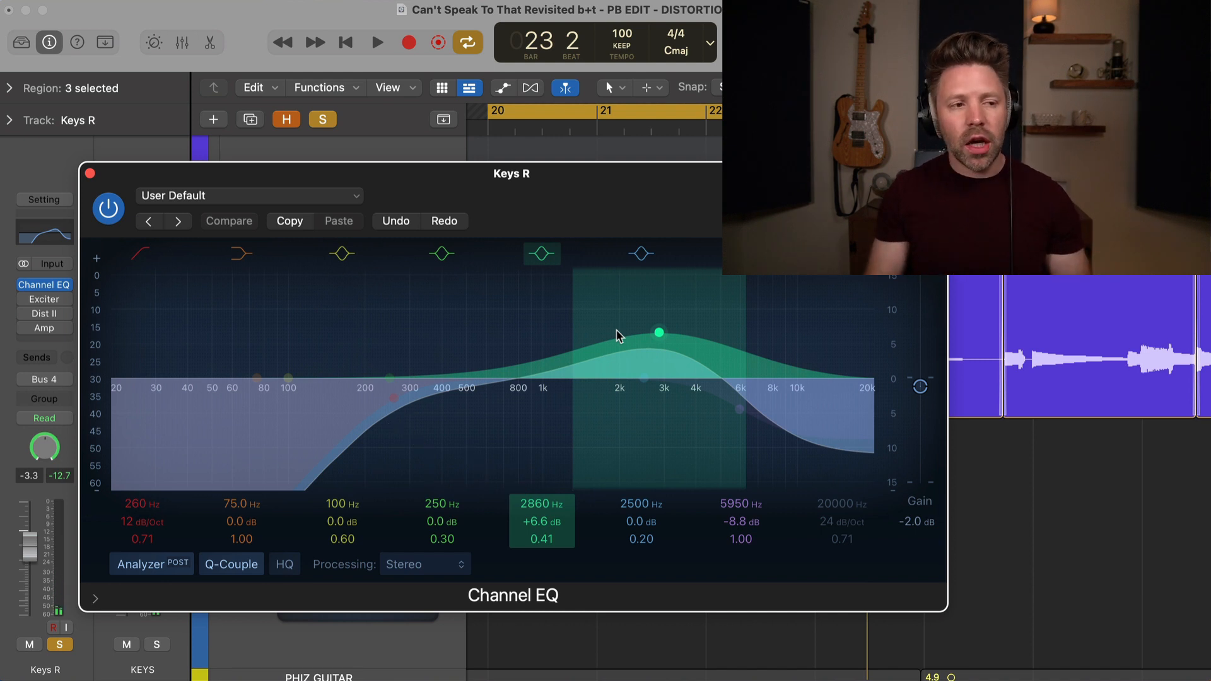
Play the Keys R track with its Channel EQ bypassed for comparison, then turn the EQ back on.
{"action": "left_click", "coordinate": [114, 211]}
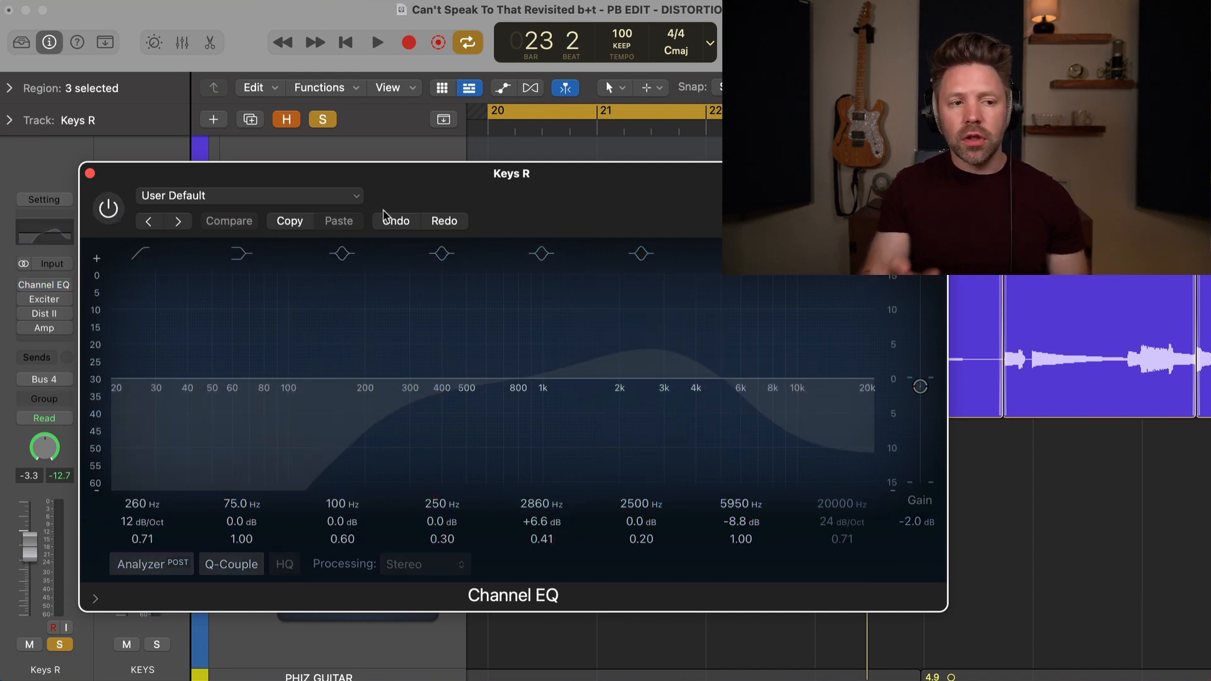
{"action": "key", "text": "space"}
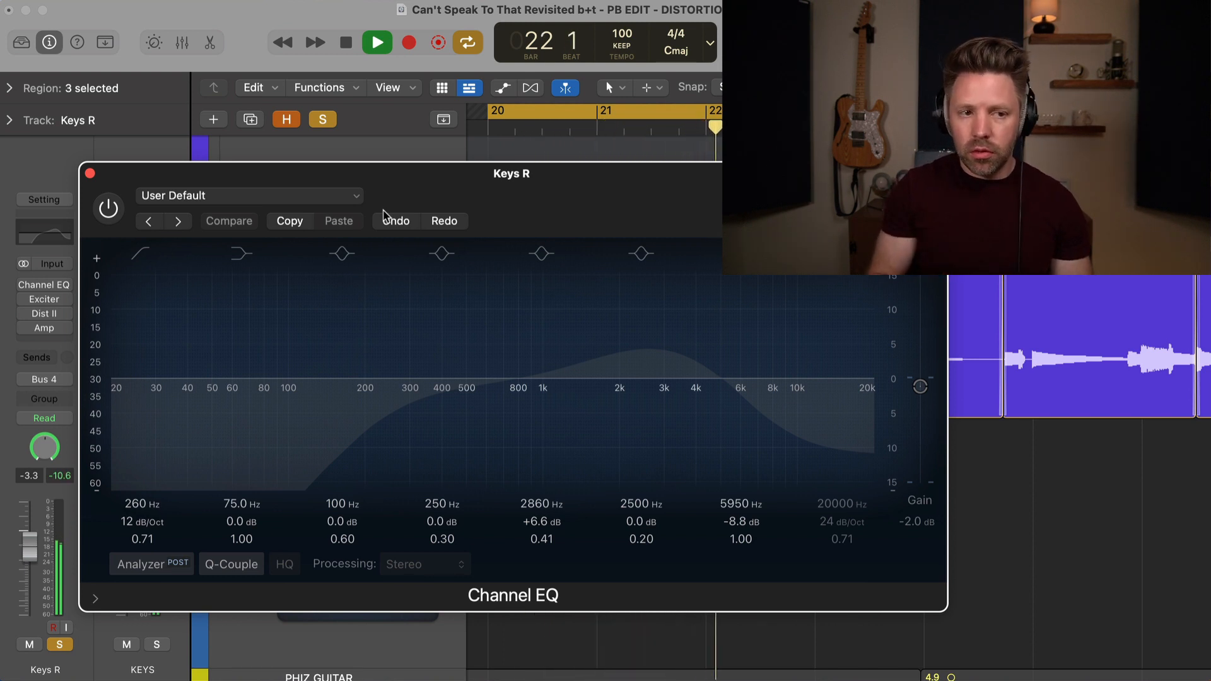
{"action": "key", "text": "space"}
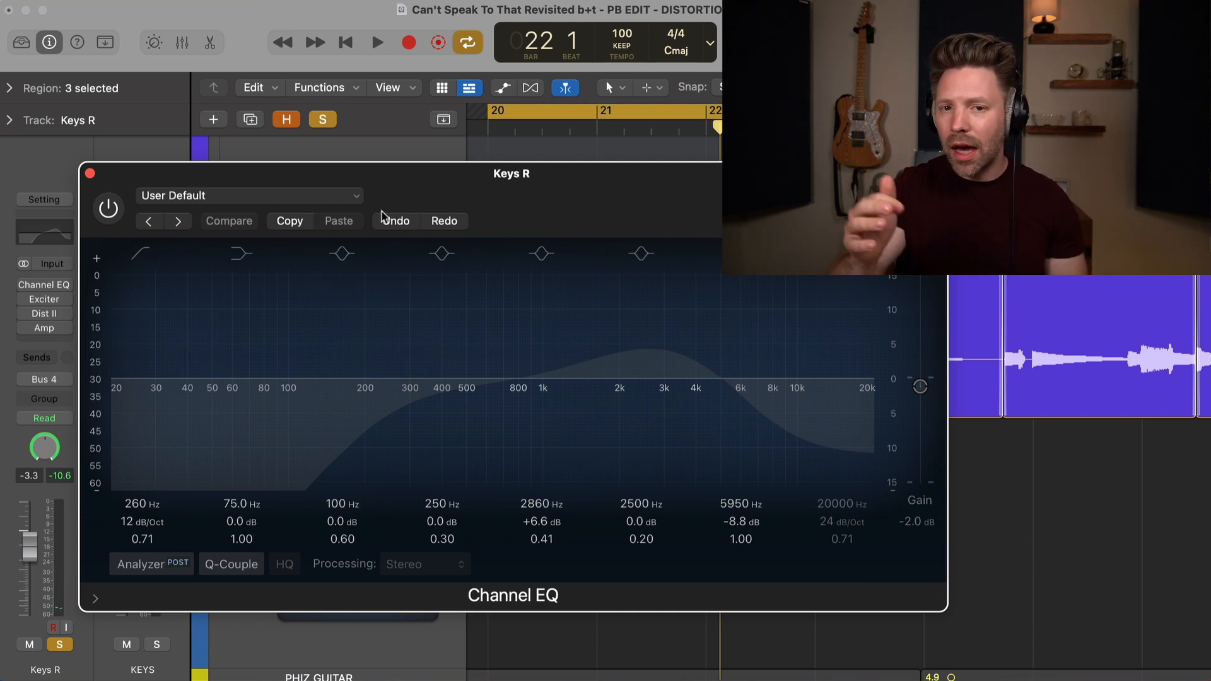
{"action": "left_click", "coordinate": [116, 212]}
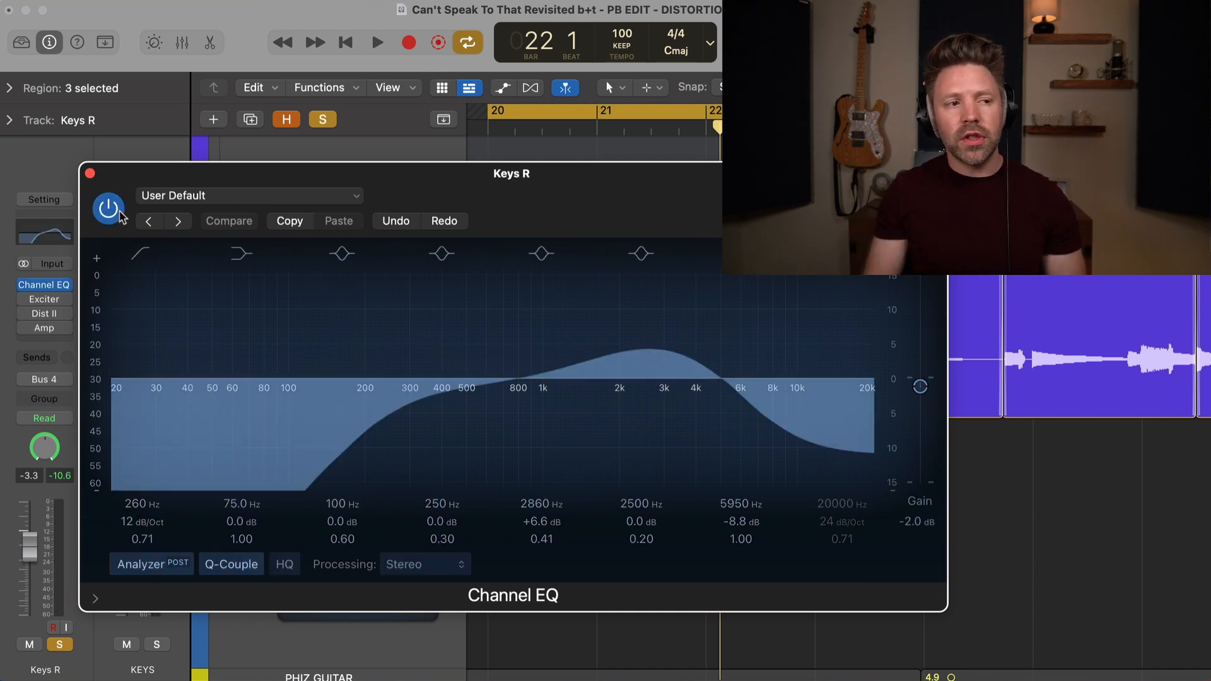
Play the soloed Keys R track with its Channel EQ on to hear the boosted result, and close the EQ window.
{"action": "key", "text": "space"}
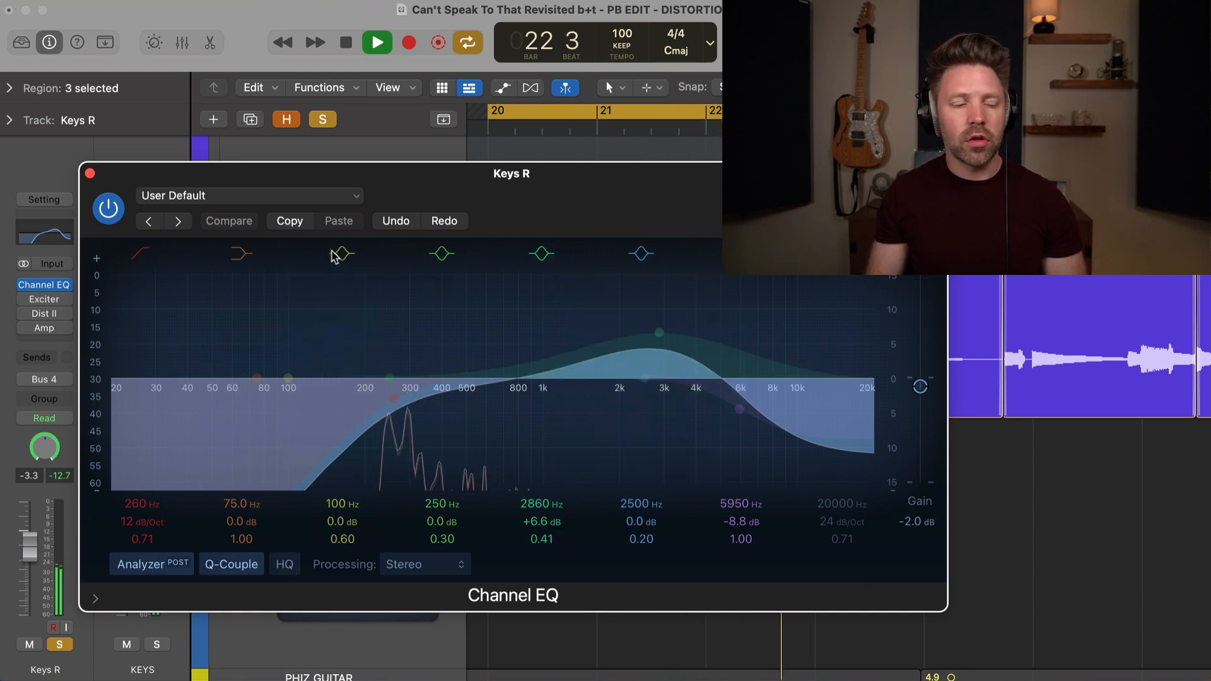
{"action": "key", "text": "space"}
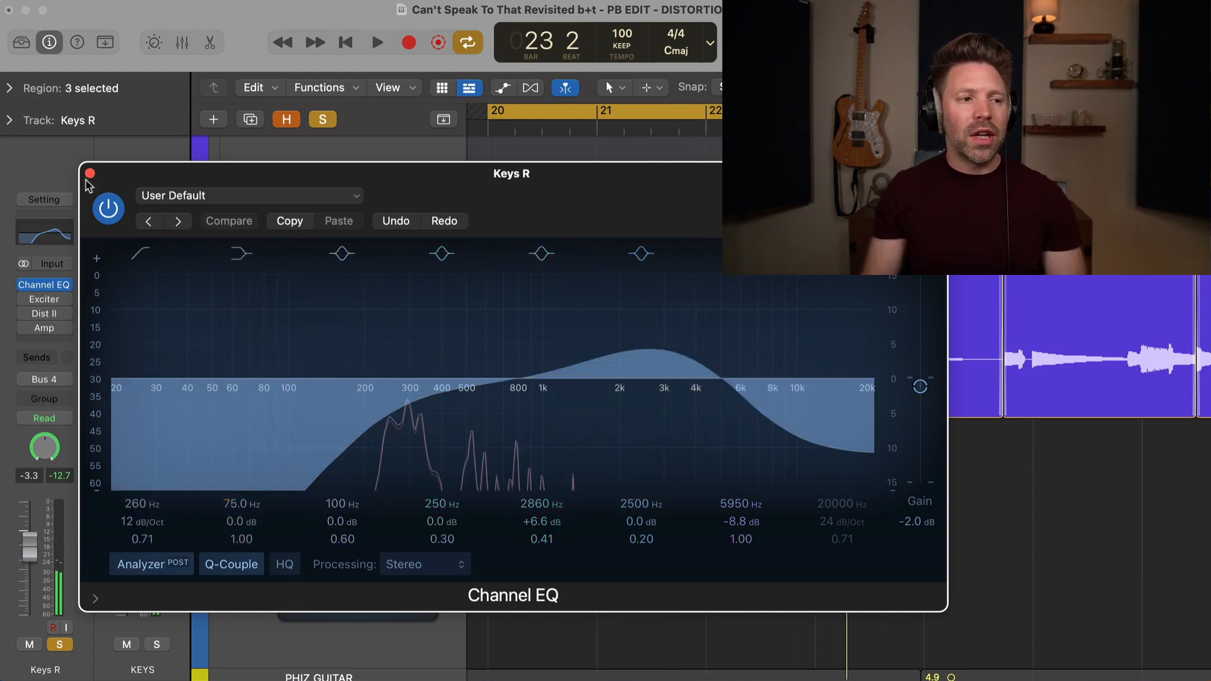
{"action": "left_click", "coordinate": [89, 174]}
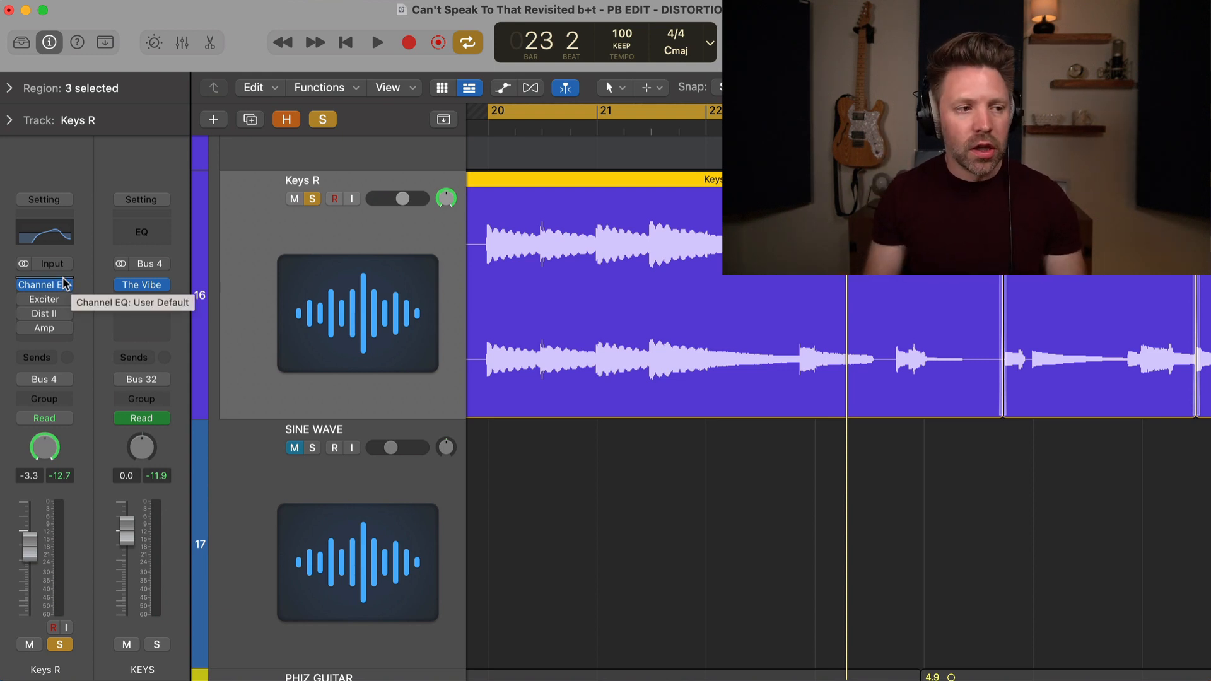
Turn on the Exciter on the Keys R track and play the track with the plug-in window open.
{"action": "left_click", "coordinate": [24, 299]}
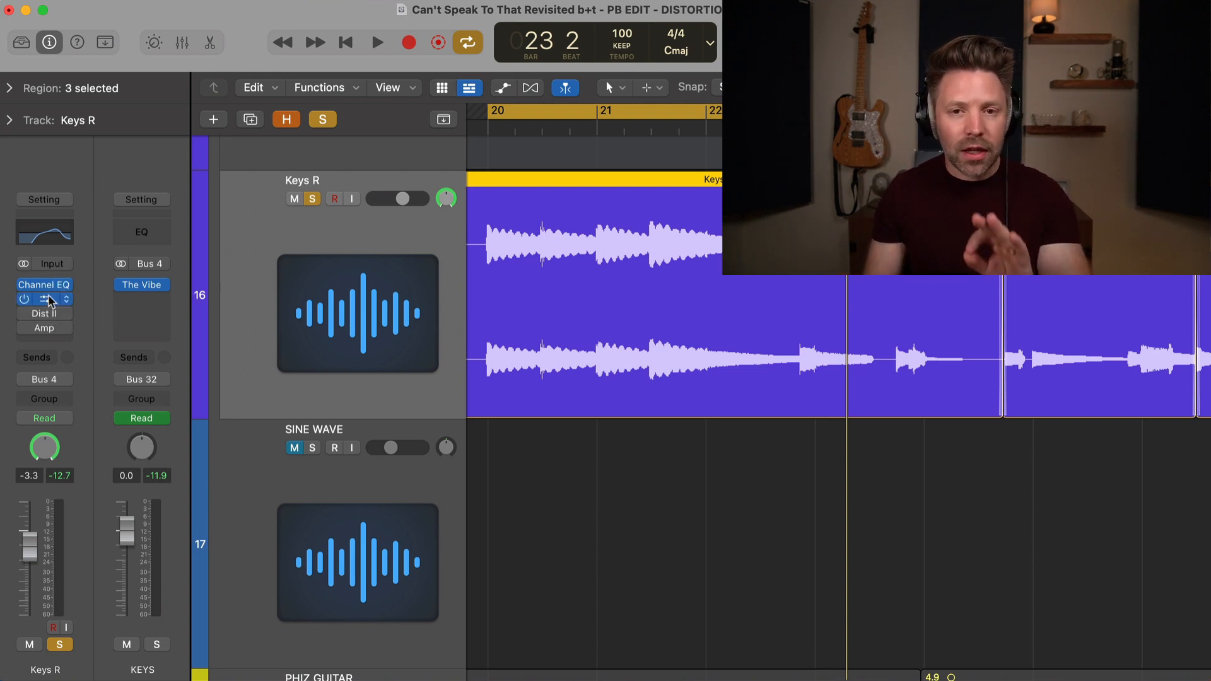
{"action": "left_click", "coordinate": [50, 303]}
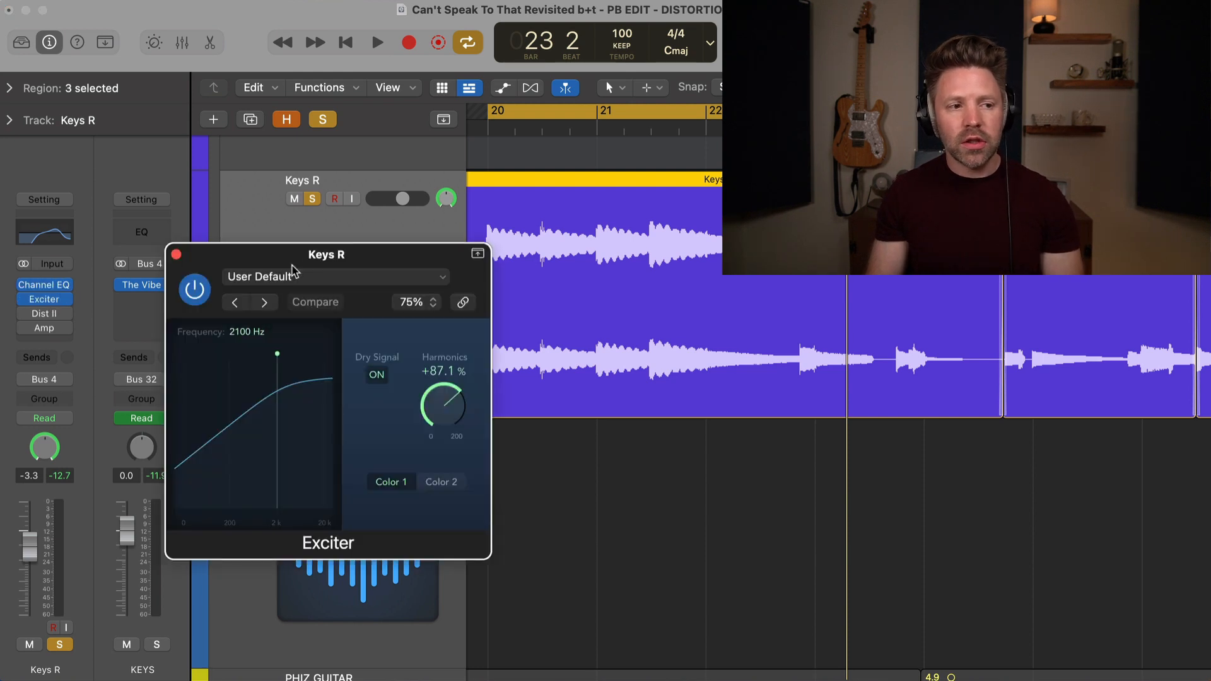
{"action": "left_click_drag", "start_coordinate": [294, 259], "coordinate": [201, 184]}
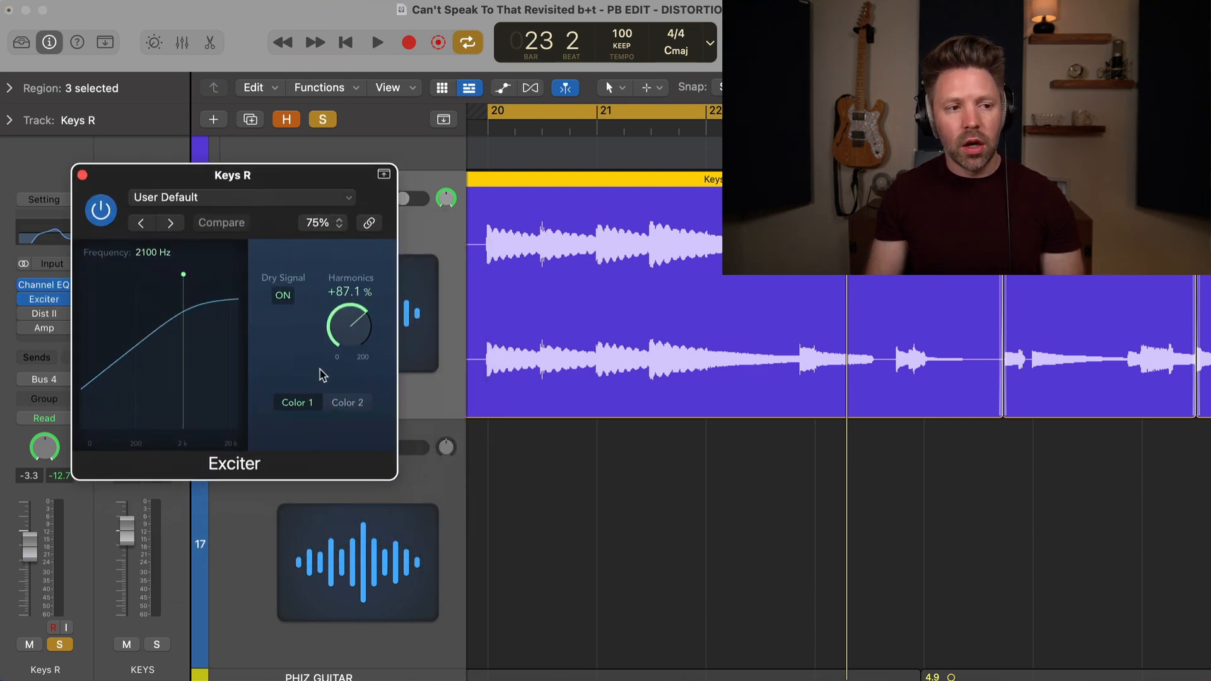
{"action": "key", "text": "space"}
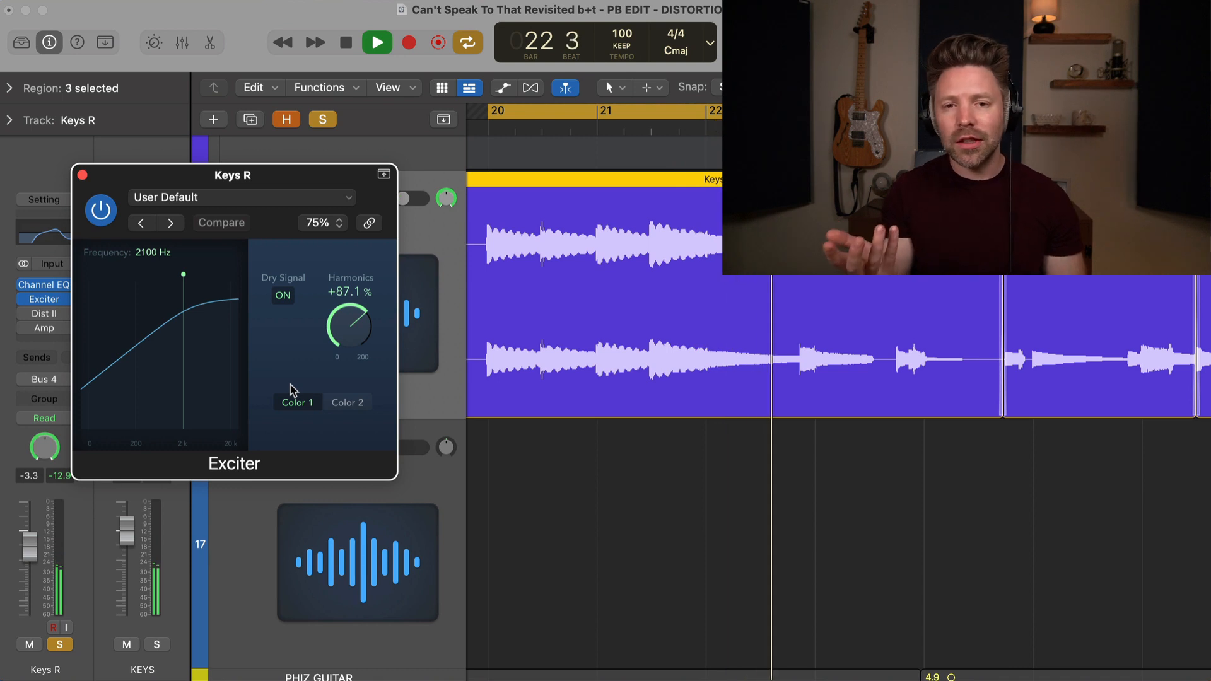
Compare Keys R playback with the Exciter bypassed and turned back on, and close the Exciter window.
{"action": "left_click", "coordinate": [104, 214]}
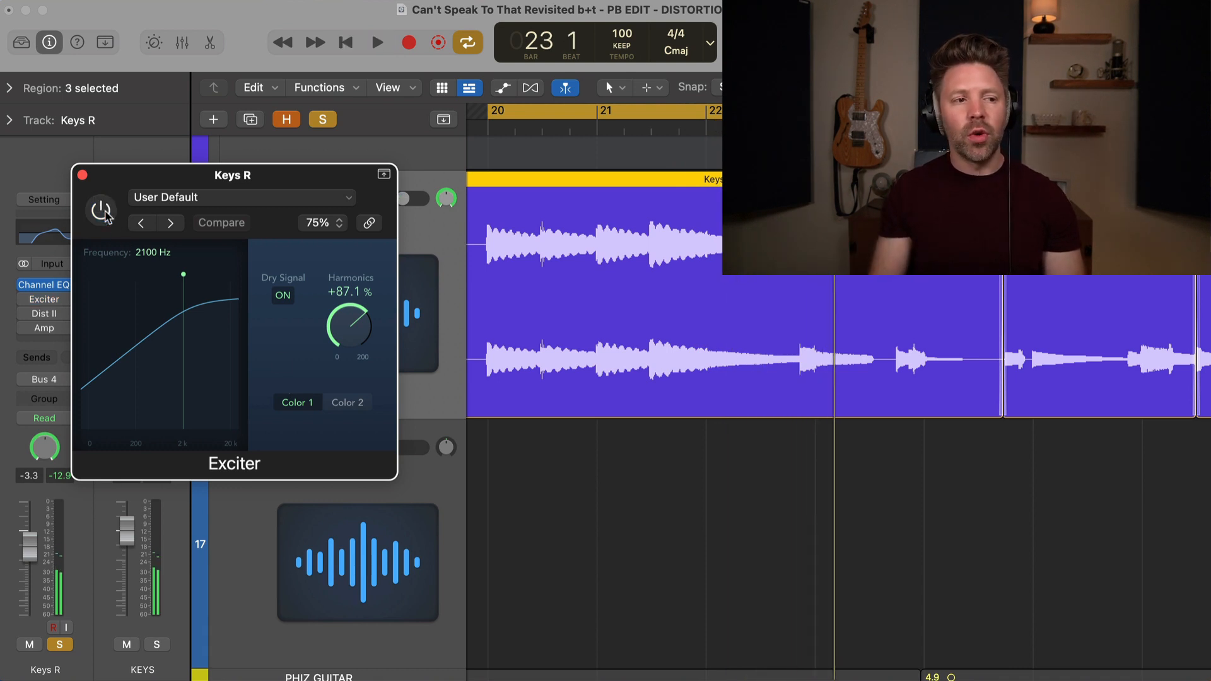
{"action": "key", "text": "space"}
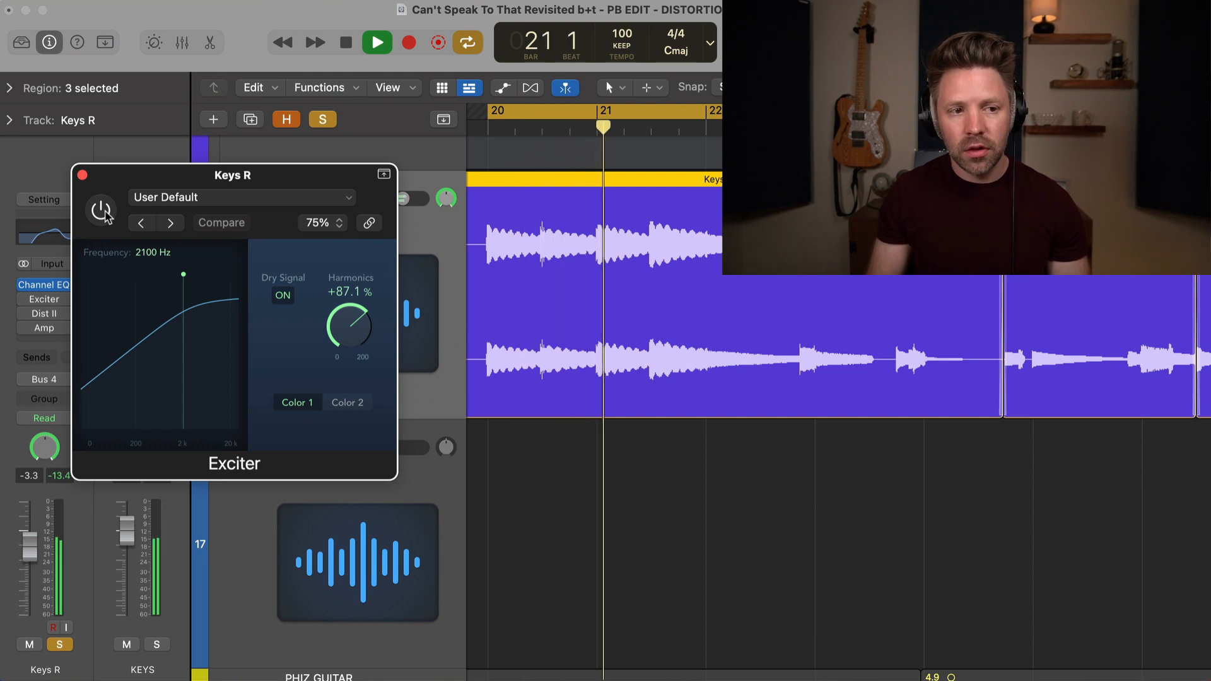
{"action": "left_click", "coordinate": [104, 214]}
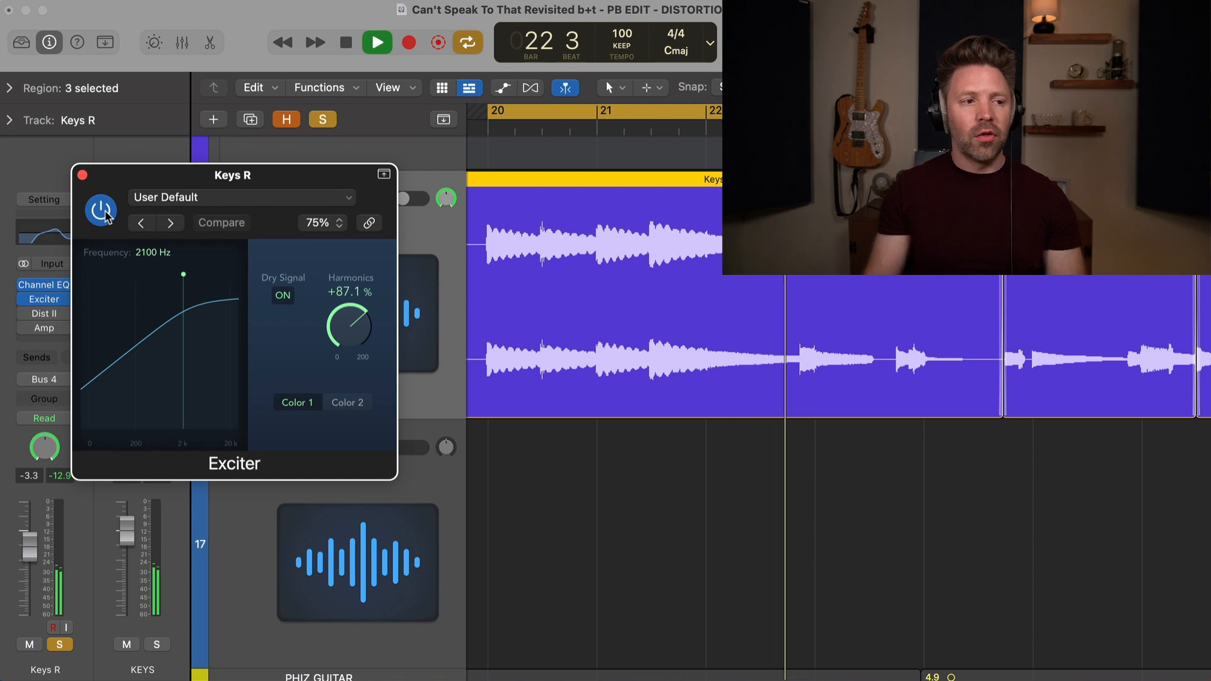
{"action": "key", "text": "space"}
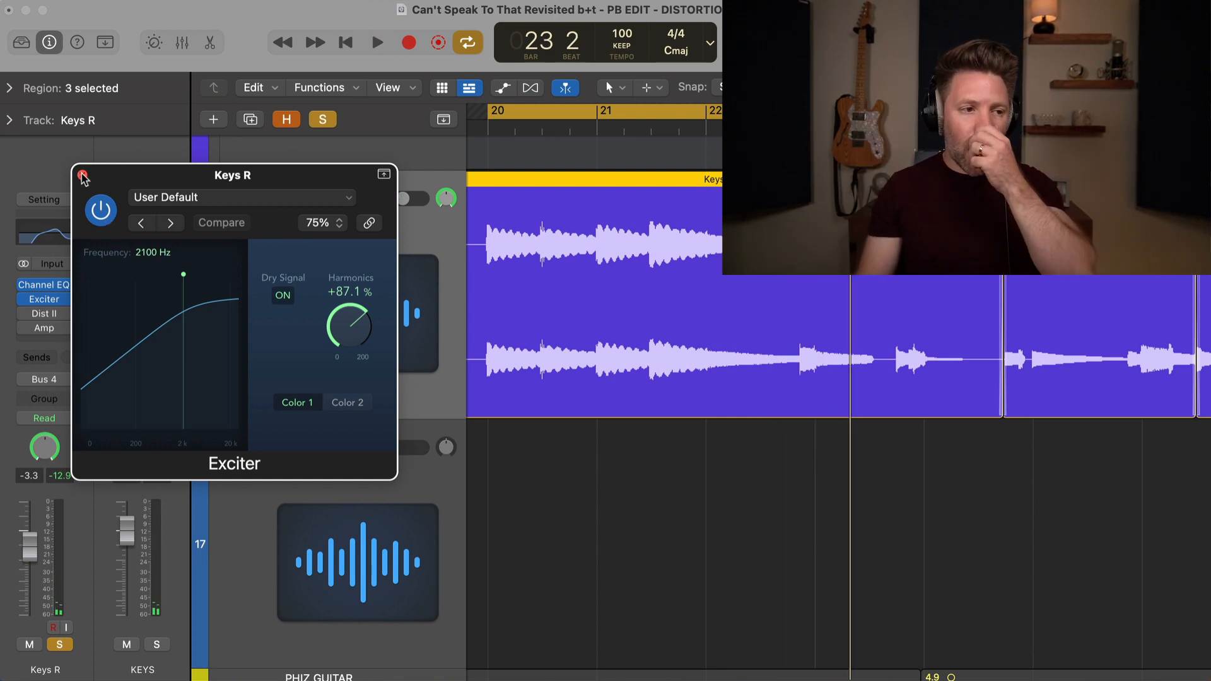
{"action": "left_click", "coordinate": [82, 175]}
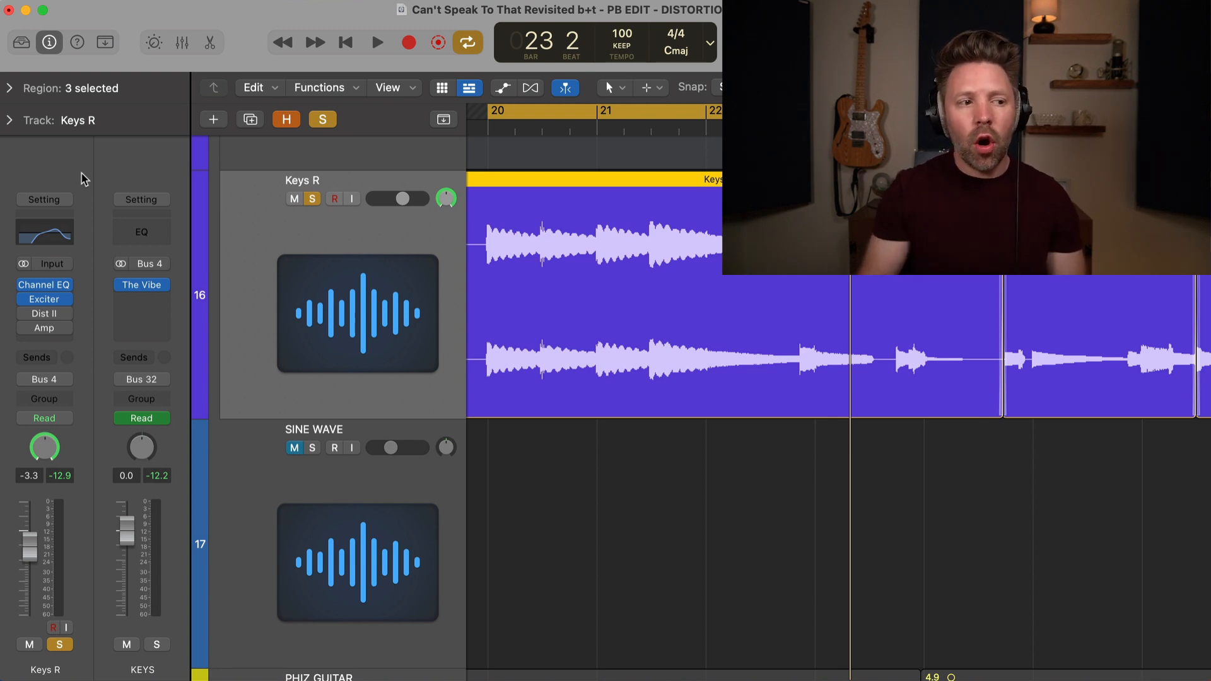
Bypass the Exciter on Keys R, audition the track through Distortion II instead, and close the plug-in window.
{"action": "mouse_move", "coordinate": [23, 303]}
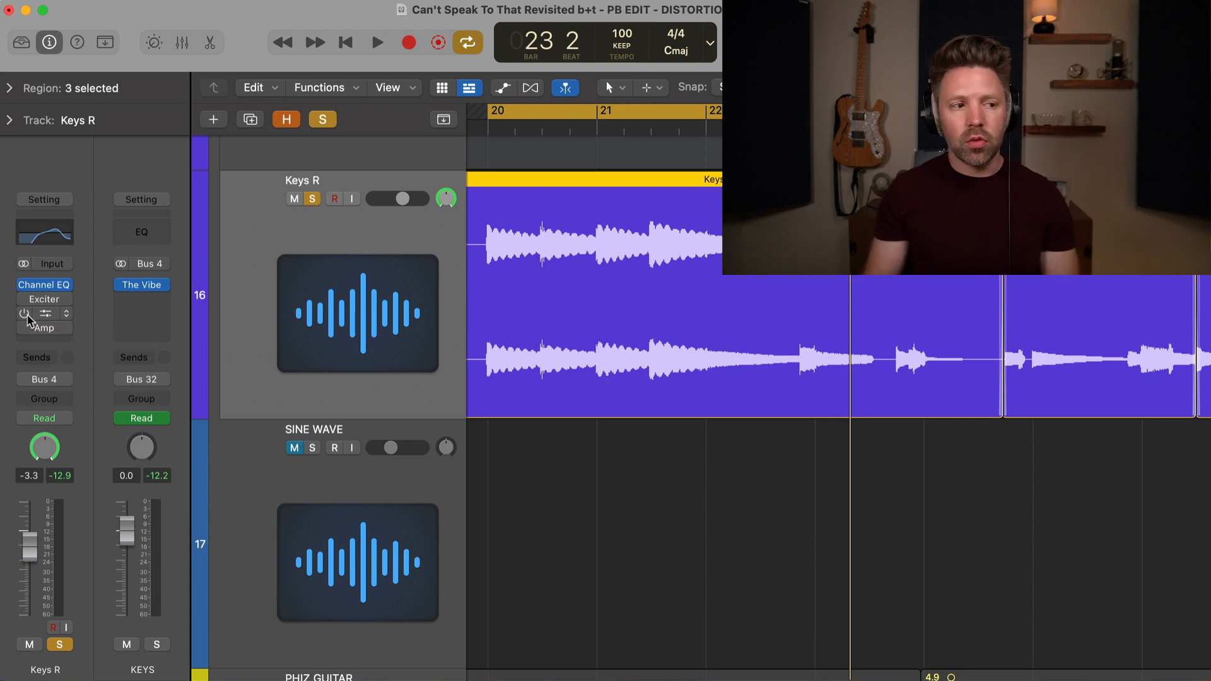
{"action": "left_click", "coordinate": [49, 315]}
{"action": "left_click_drag", "start_coordinate": [400, 247], "coordinate": [237, 204]}
{"action": "key", "text": "space"}
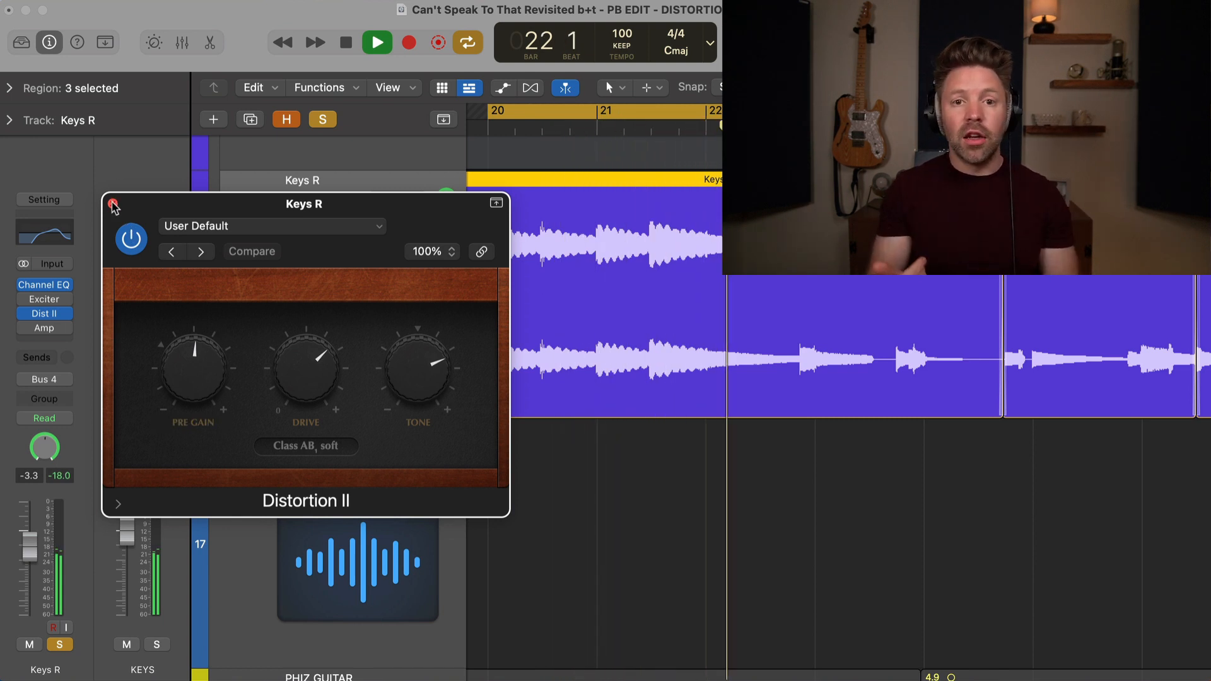
{"action": "key", "text": "space"}
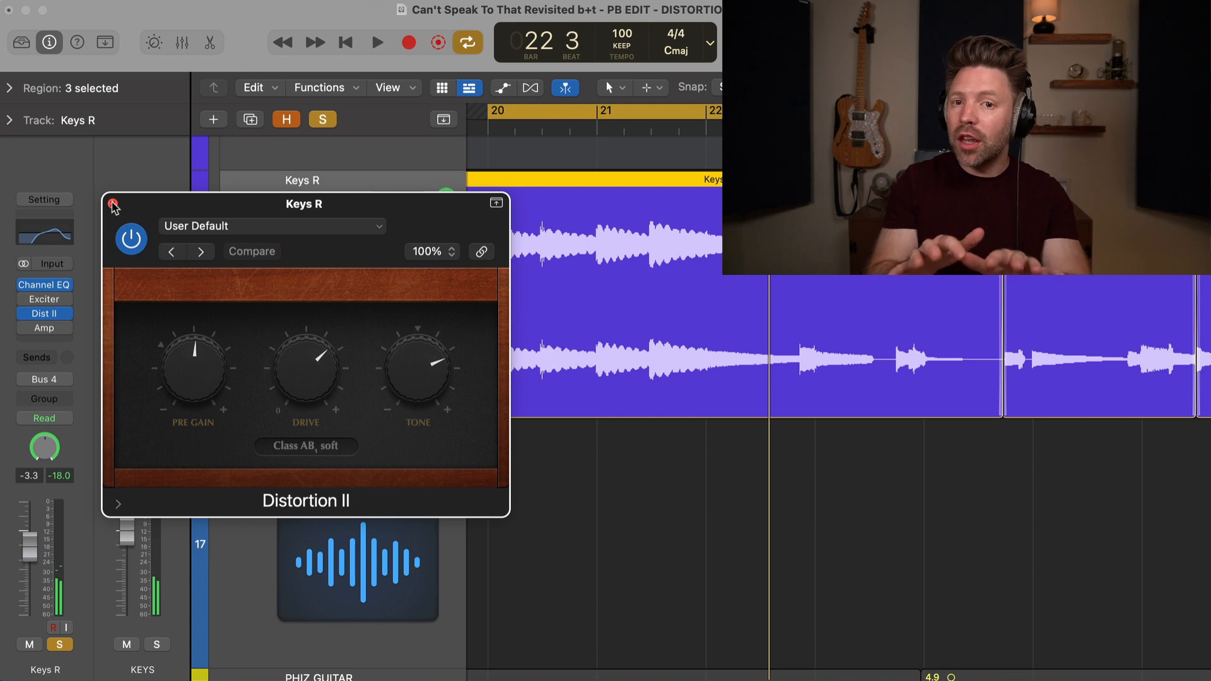
{"action": "left_click", "coordinate": [112, 204]}
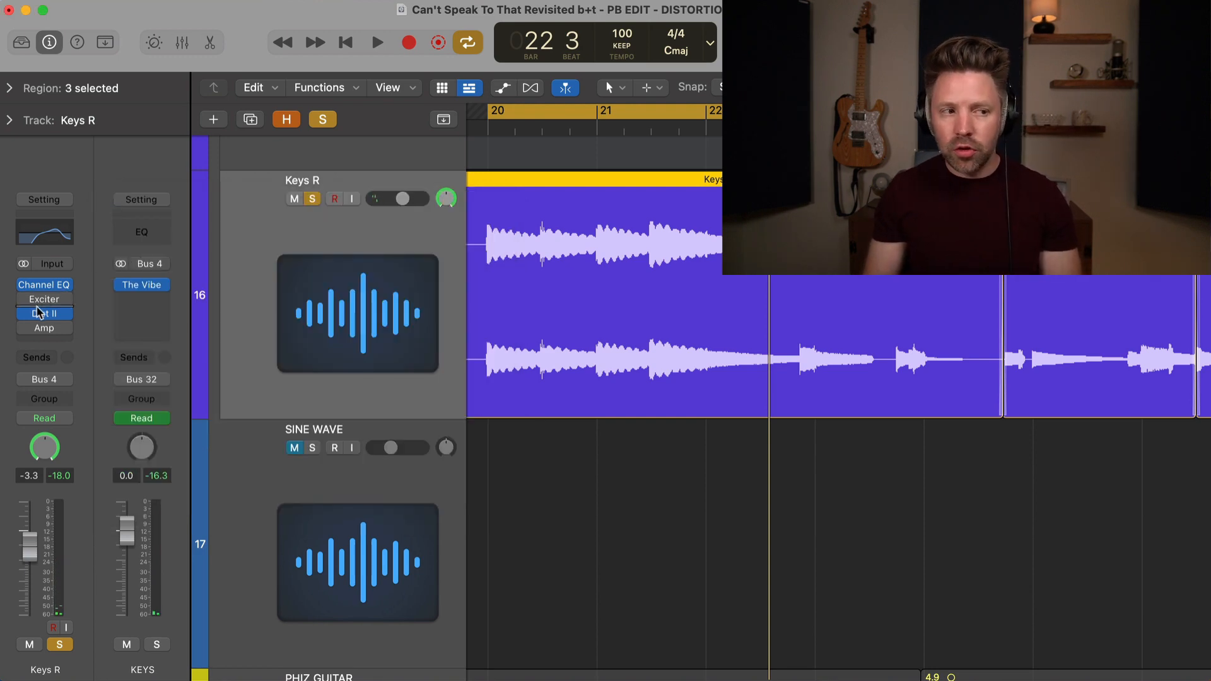
Open Amp Designer on Keys R with Distortion II bypassed, turn it on, and audition the British Amp sound.
{"action": "left_click", "coordinate": [42, 329]}
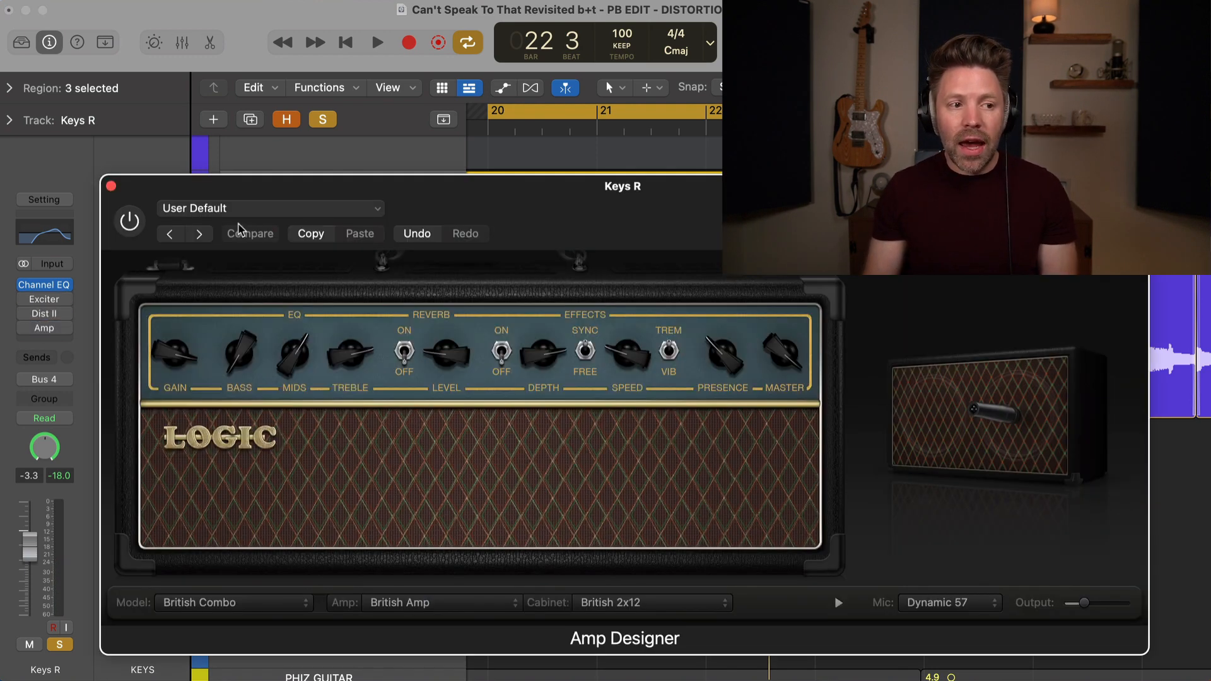
{"action": "left_click", "coordinate": [129, 220]}
{"action": "left_click_drag", "start_coordinate": [222, 199], "coordinate": [148, 201]}
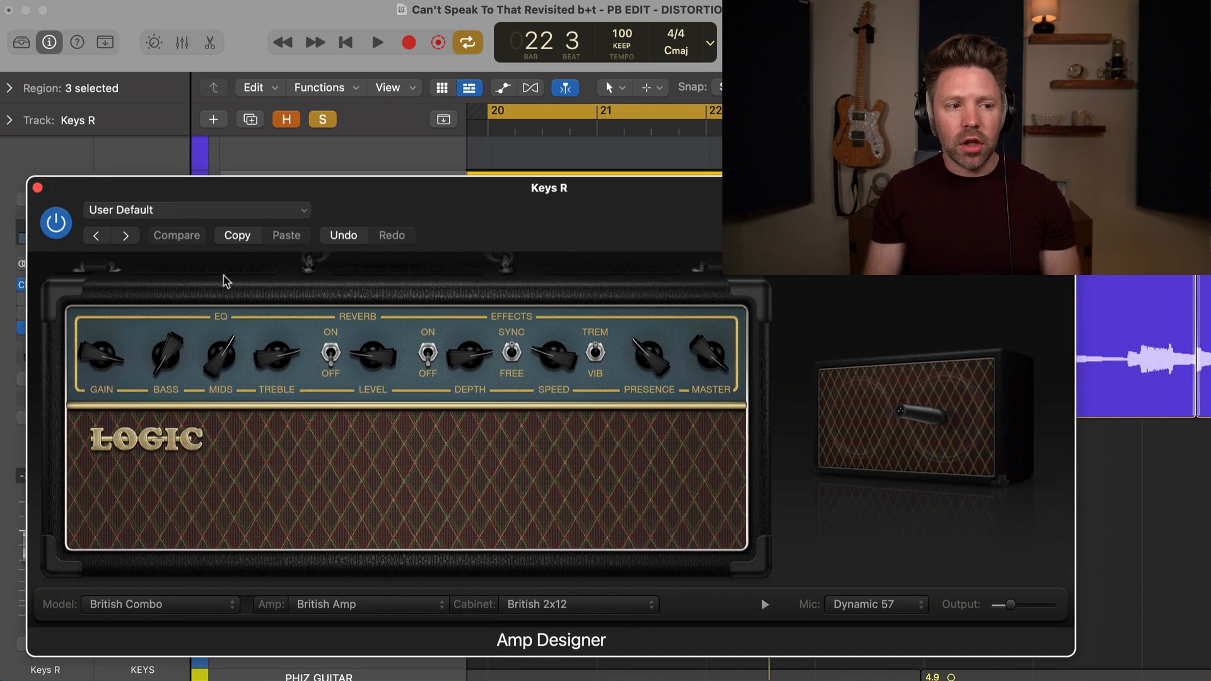
{"action": "key", "text": "space"}
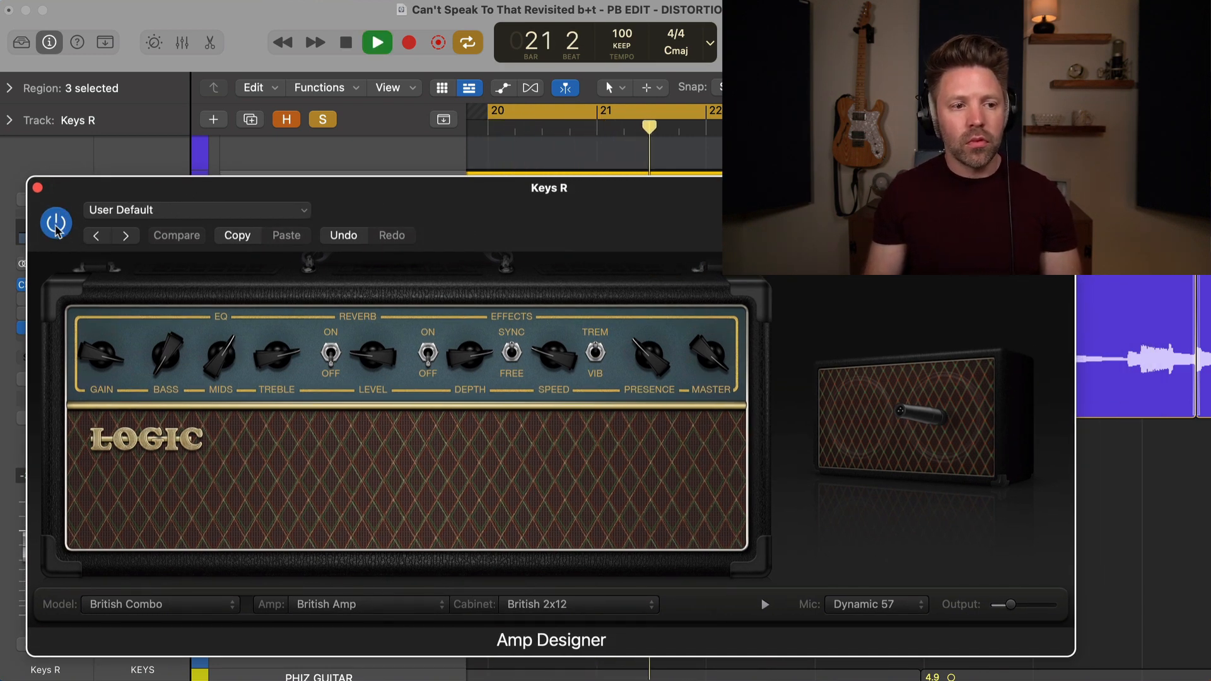
{"action": "key", "text": "space"}
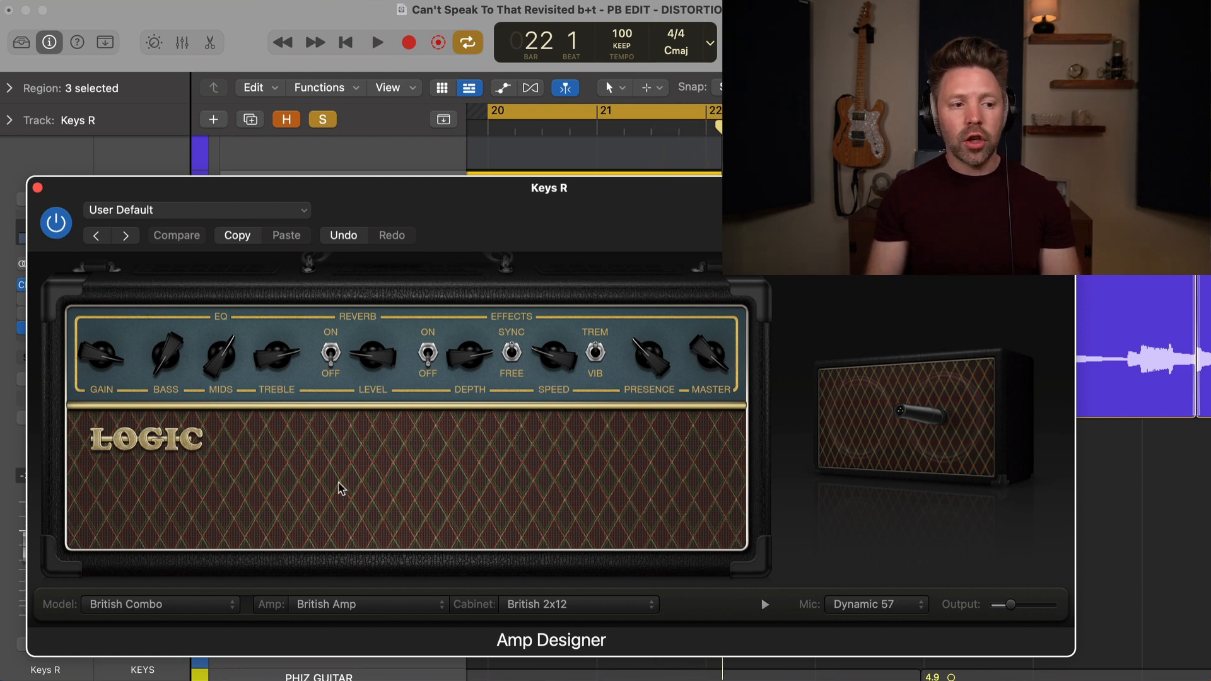
Change the Amp Designer amp to British Blues Amp and play the Keys R track through it.
{"action": "left_click", "coordinate": [306, 603]}
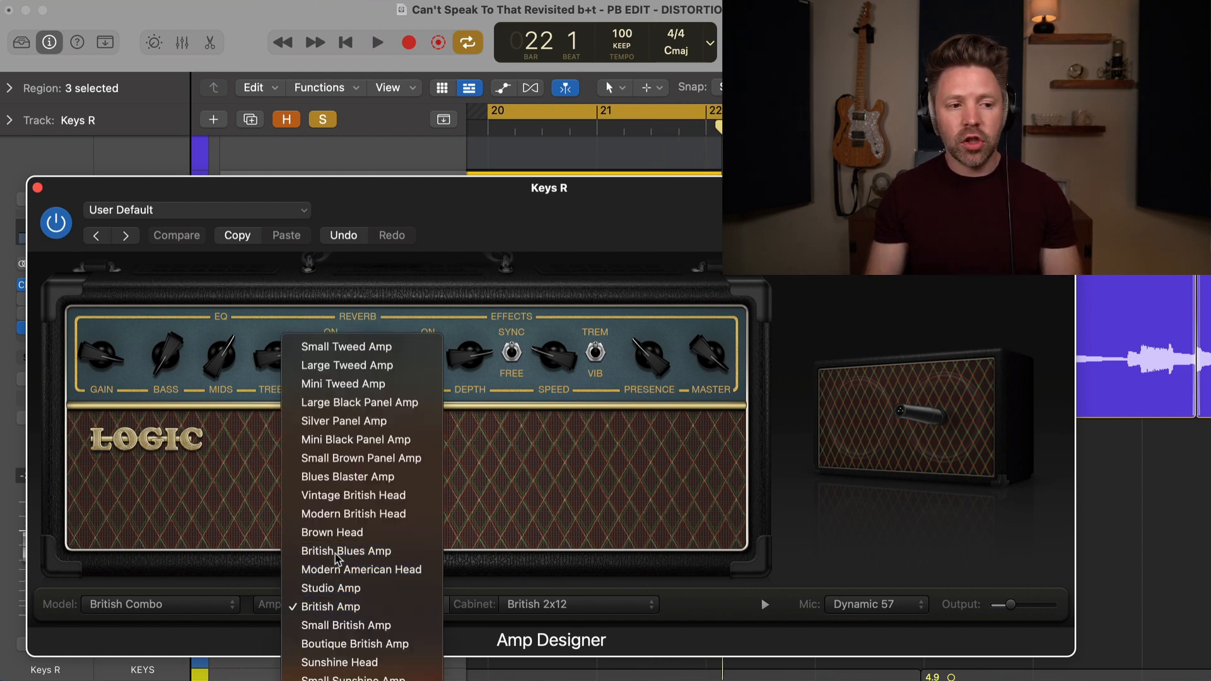
{"action": "left_click", "coordinate": [335, 551]}
{"action": "key", "text": "space"}
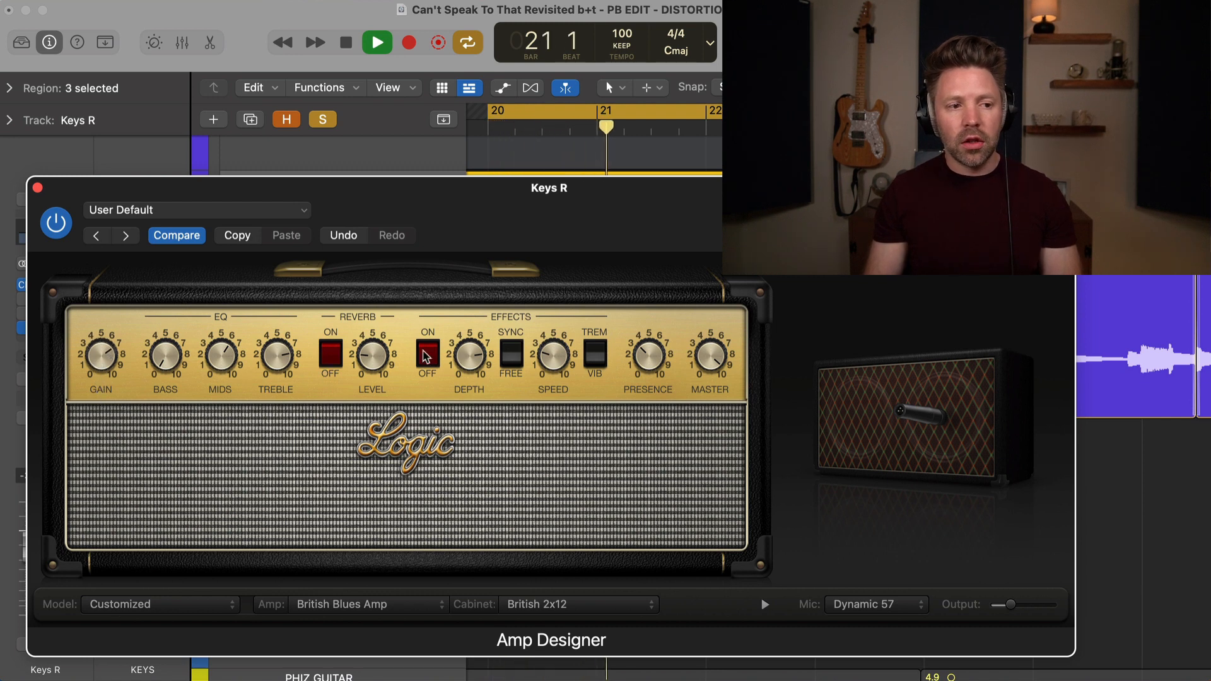
Set the Amp Designer mic to Dynamic 609 and listen to it, closing the plug-in bypassed.
{"action": "left_click", "coordinate": [848, 604]}
{"action": "left_click", "coordinate": [853, 641]}
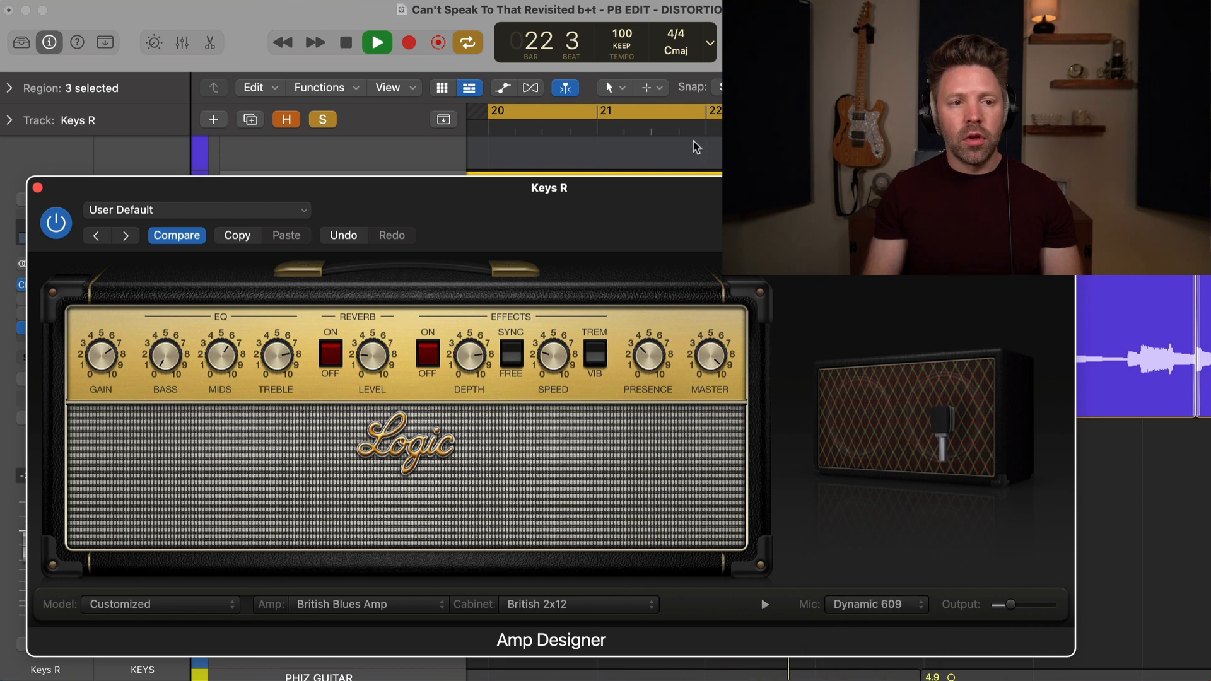
{"action": "key", "text": "space"}
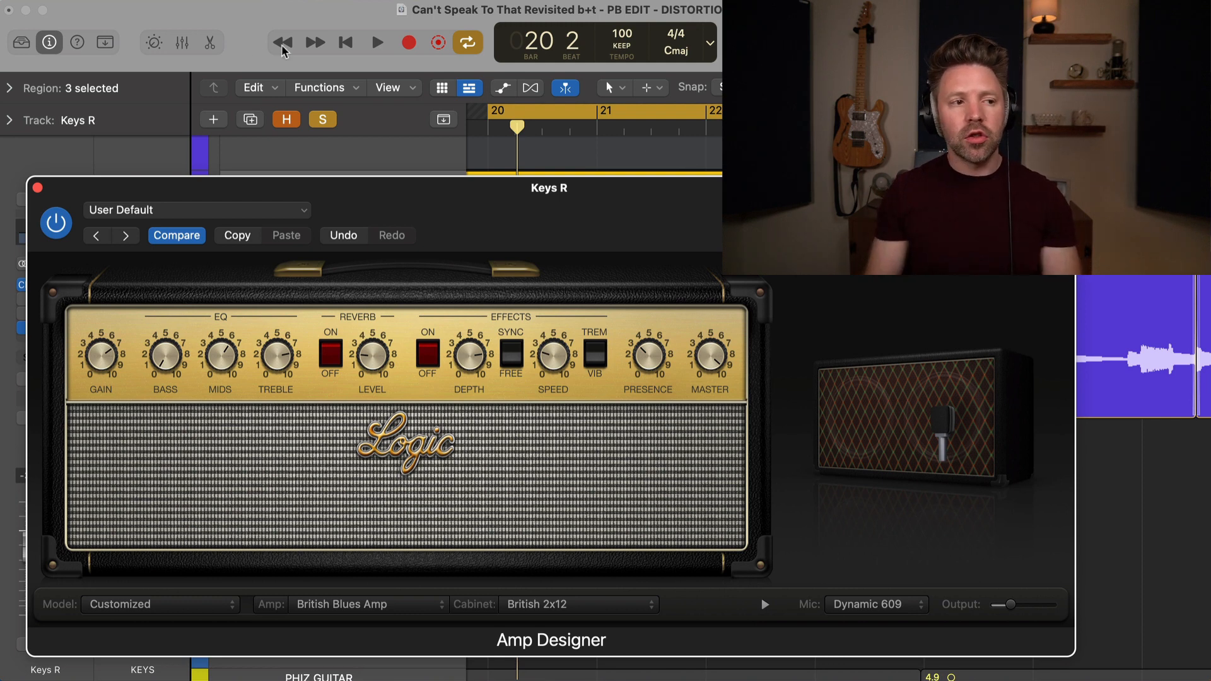
{"action": "left_click", "coordinate": [61, 221]}
{"action": "left_click", "coordinate": [37, 186]}
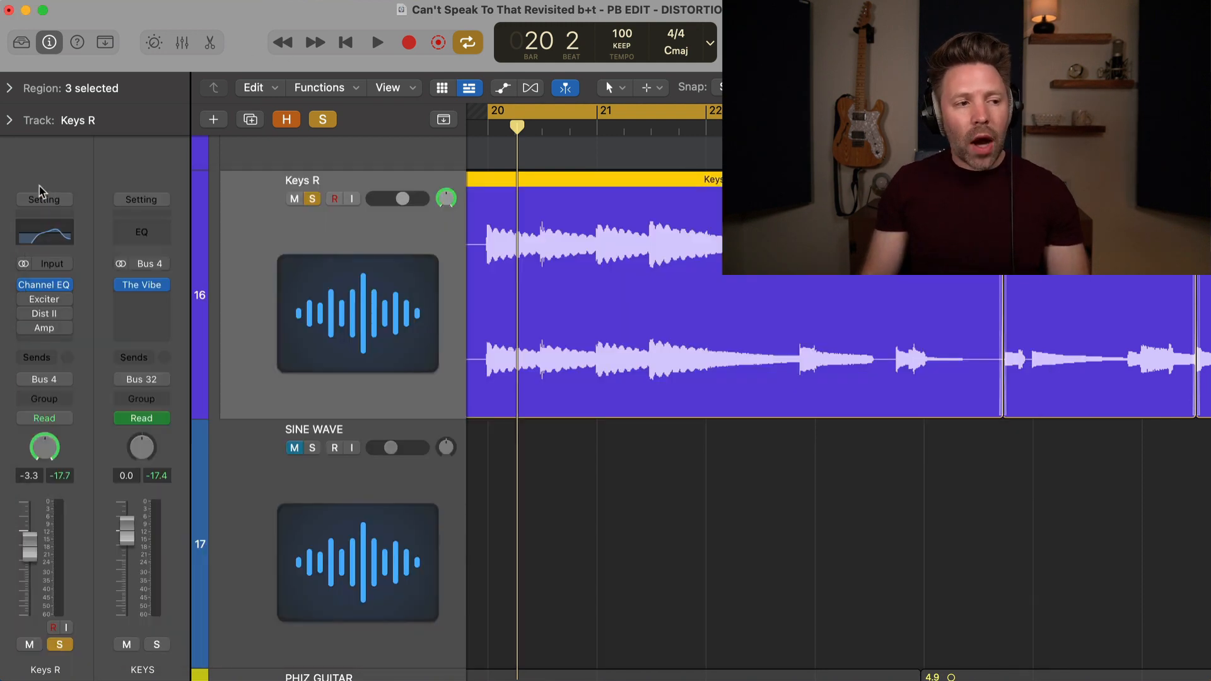